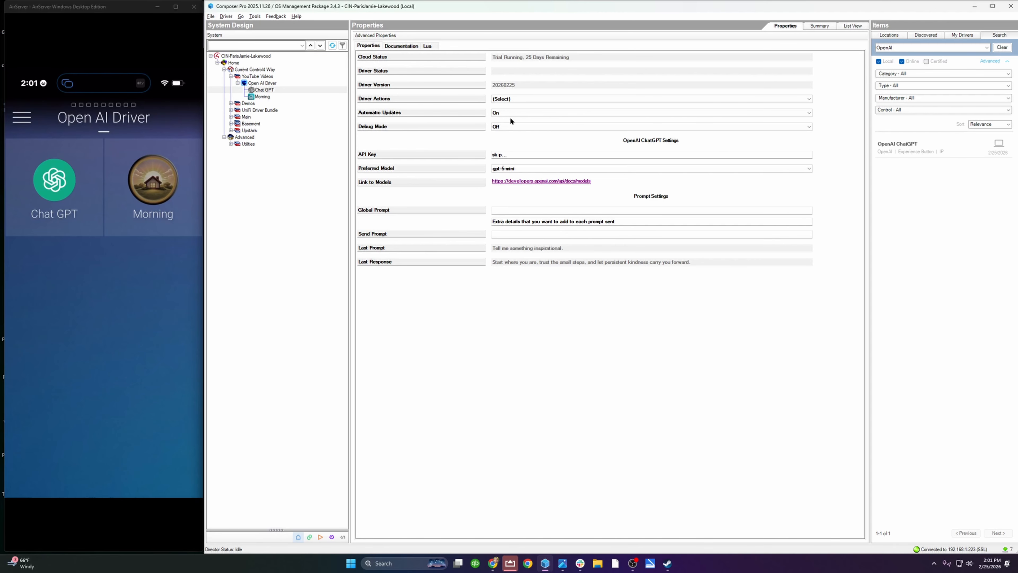
Step: Read the driver documentation's dealer notes and the setup instructions for generating an OpenAI API key, and return to the driver properties
click(400, 47)
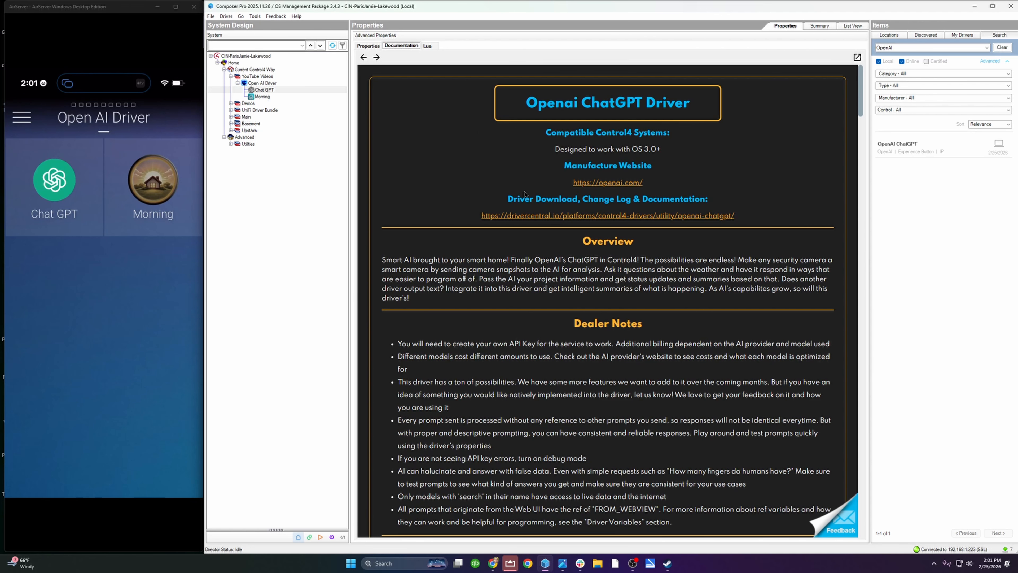
scroll(497, 215, down, 10)
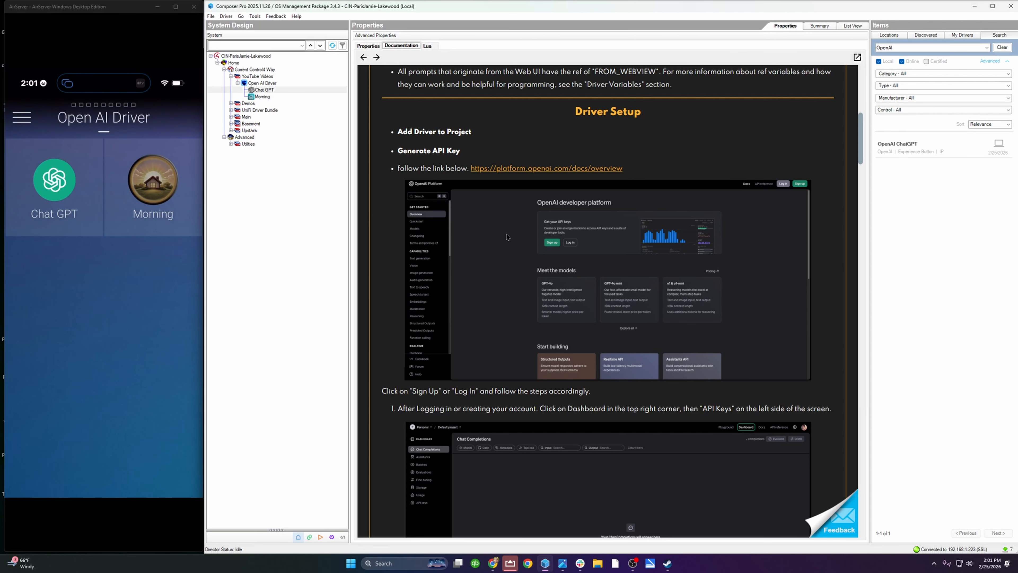
scroll(506, 237, down, 10)
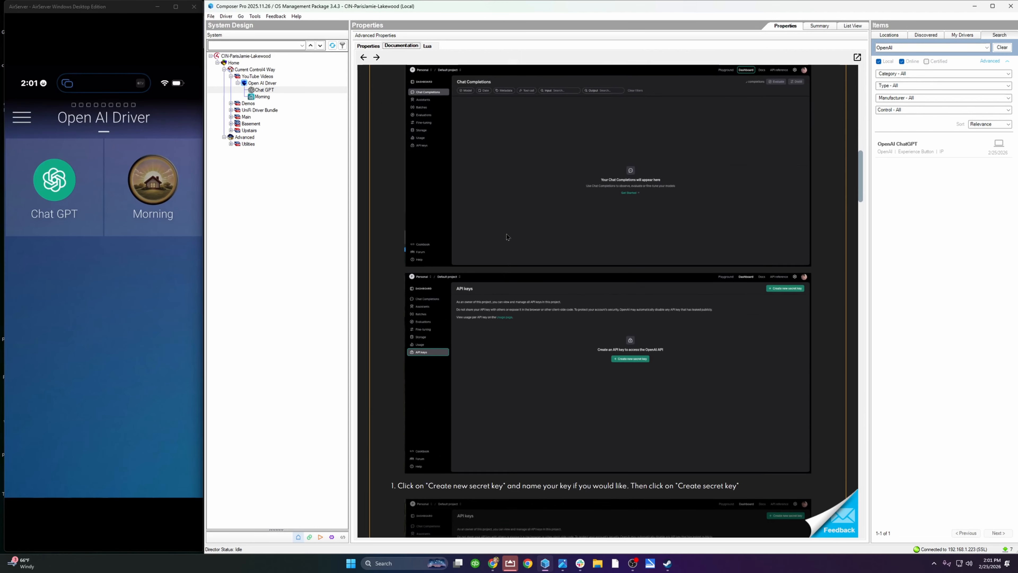
scroll(507, 237, down, 1)
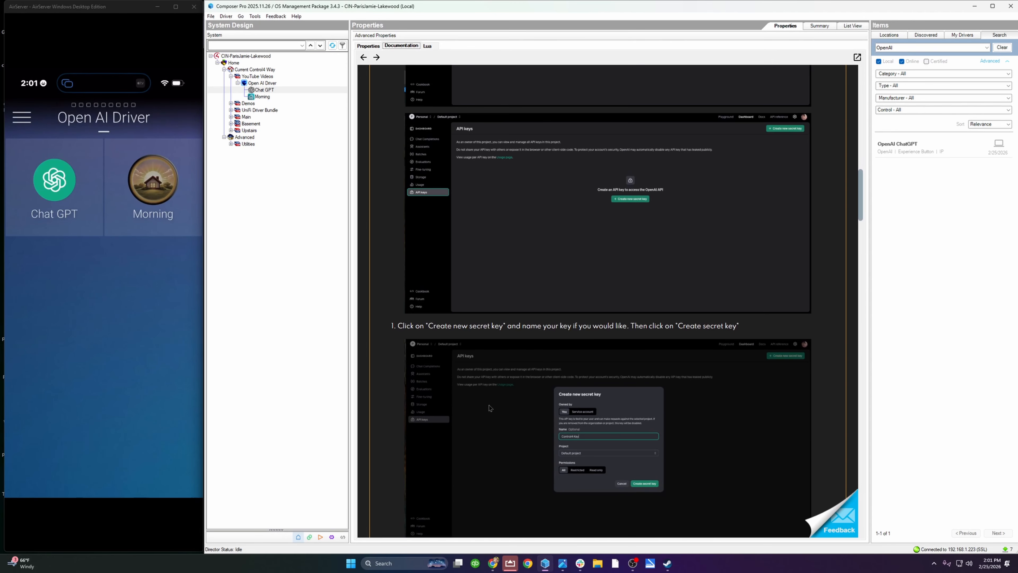
scroll(497, 417, up, 7)
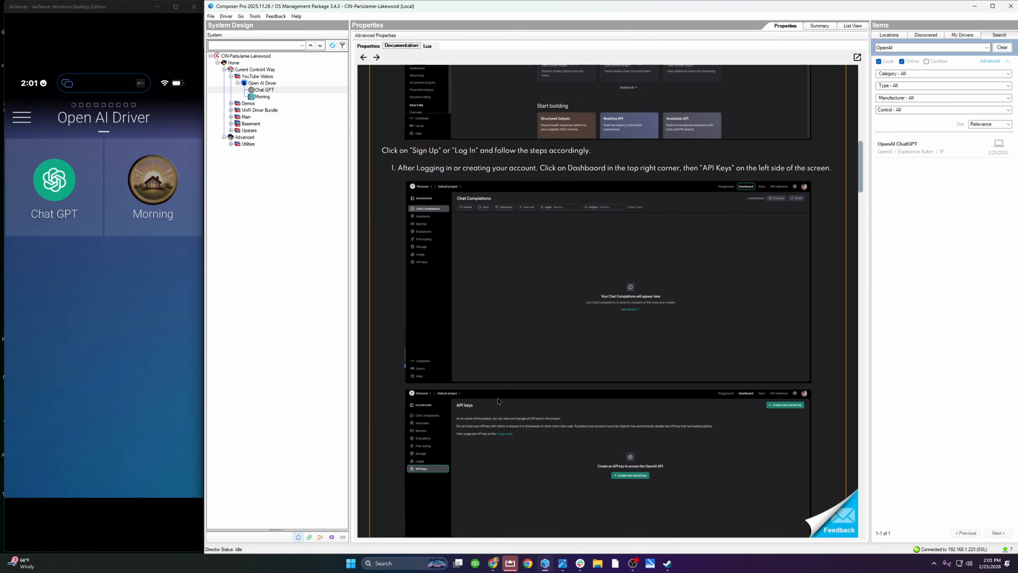
scroll(503, 386, up, 9)
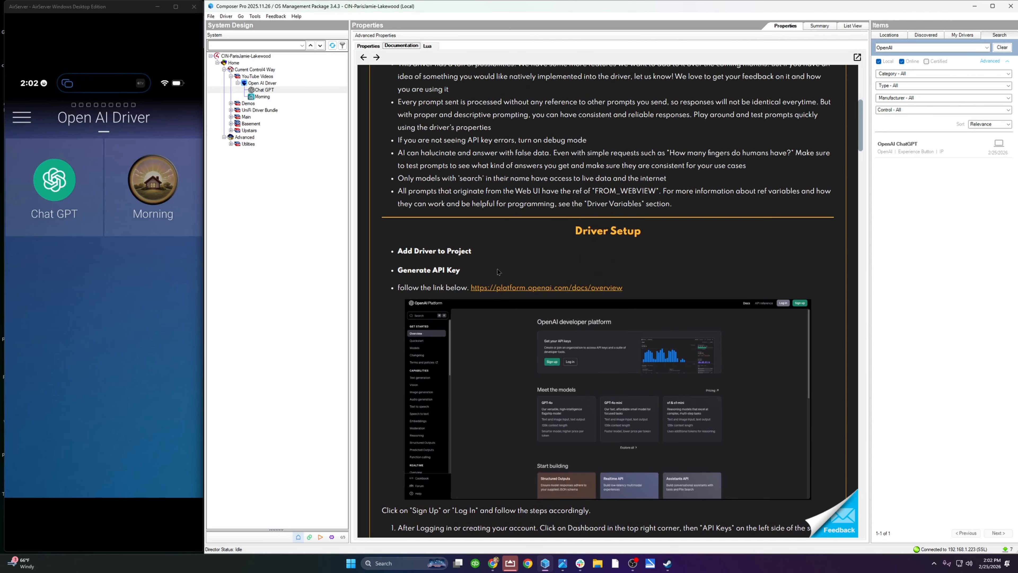
scroll(487, 236, up, 1)
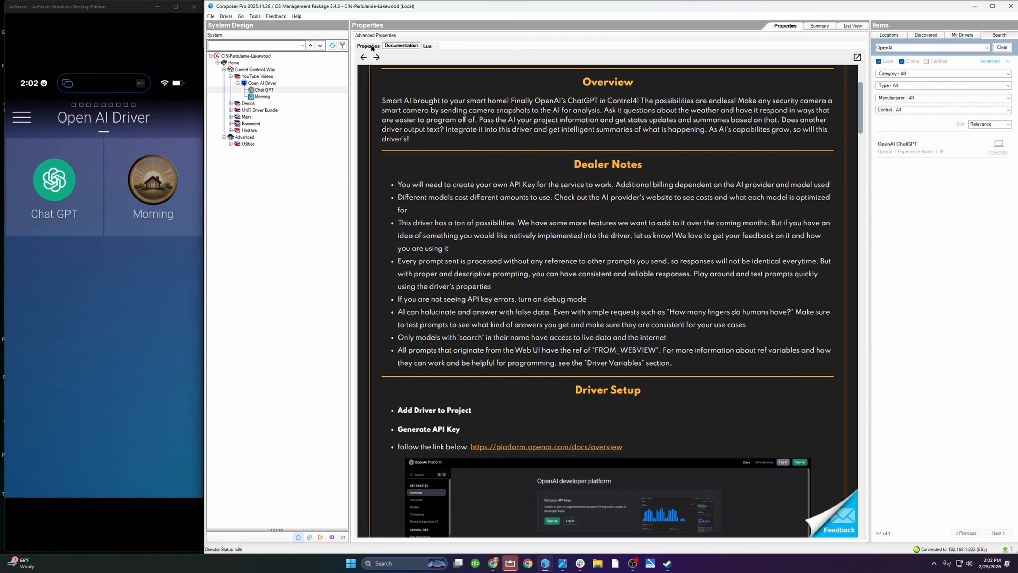
click(369, 46)
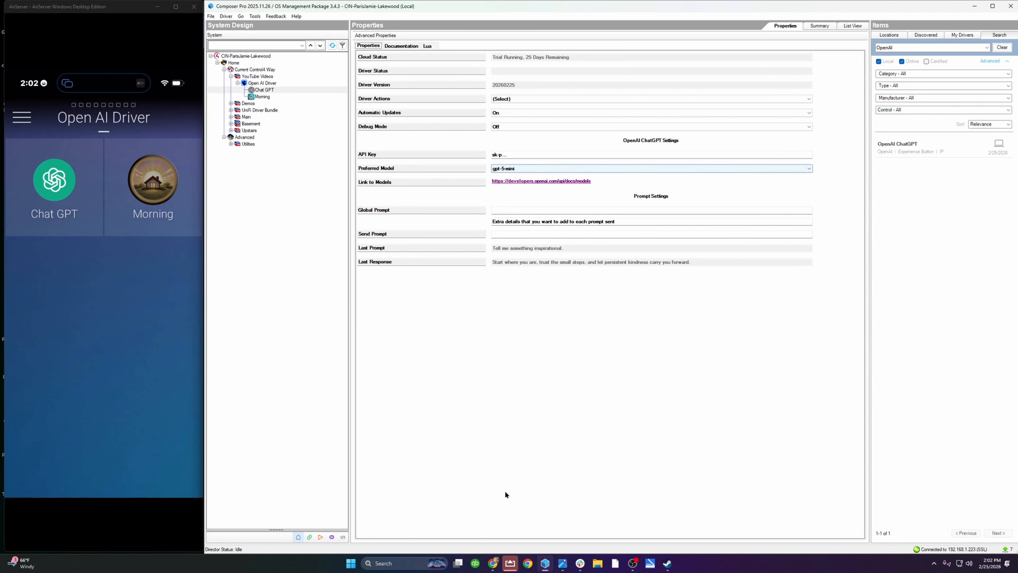
Step: Check the OpenAI models page in the browser and choose gpt-5-mini as the driver's preferred model in Composer Pro
click(510, 564)
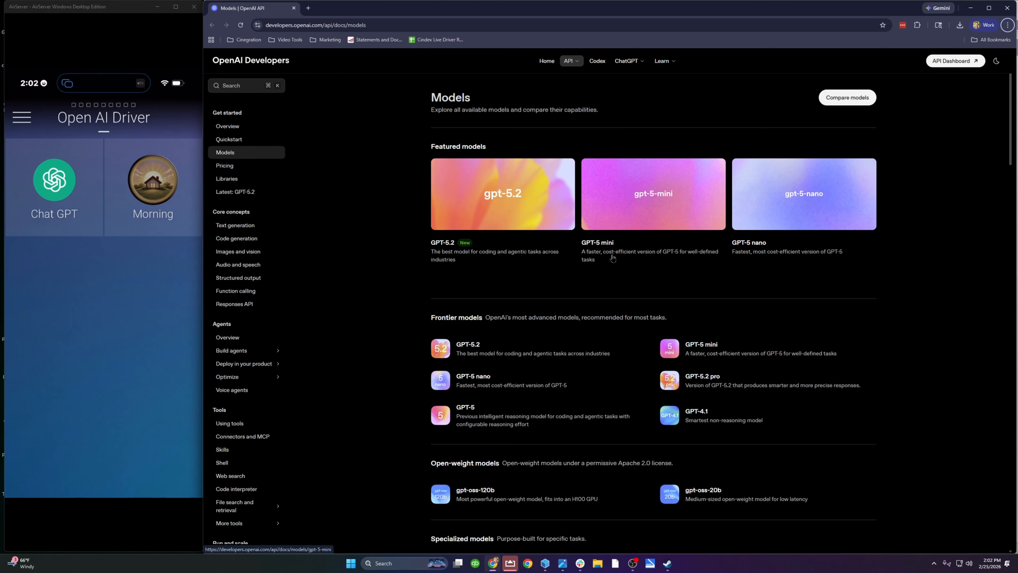
click(971, 8)
click(523, 168)
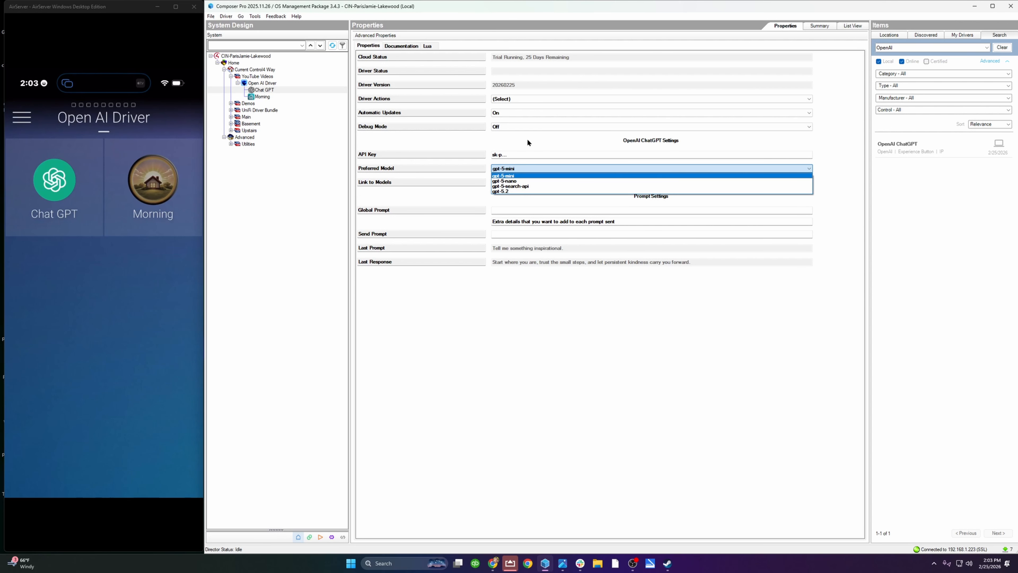
click(519, 176)
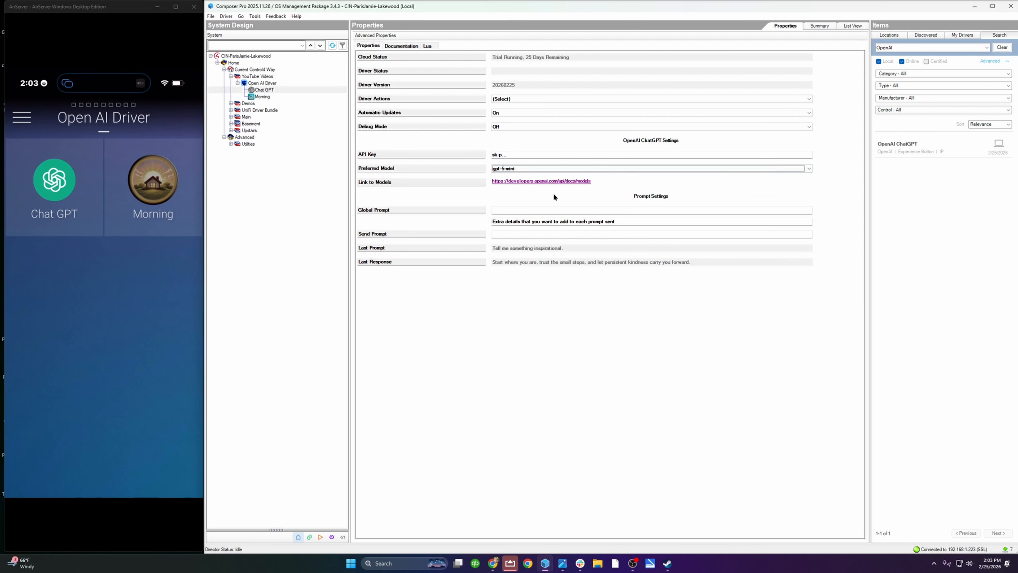
Step: Set the Global Prompt to "Limit to responses to one sentence and never use the source info in the response."
click(507, 211)
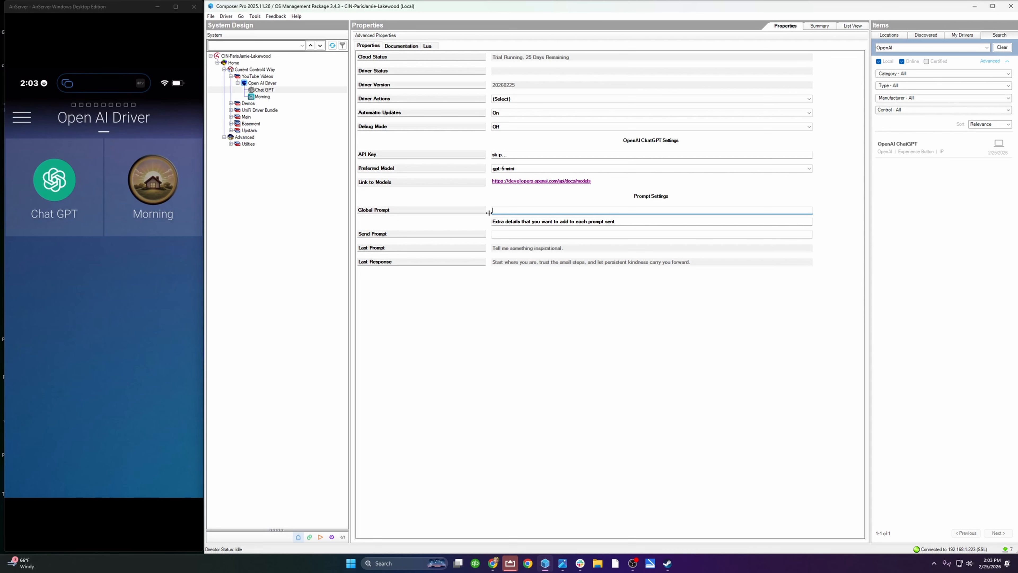
text(Limit to responses to one sentence and )
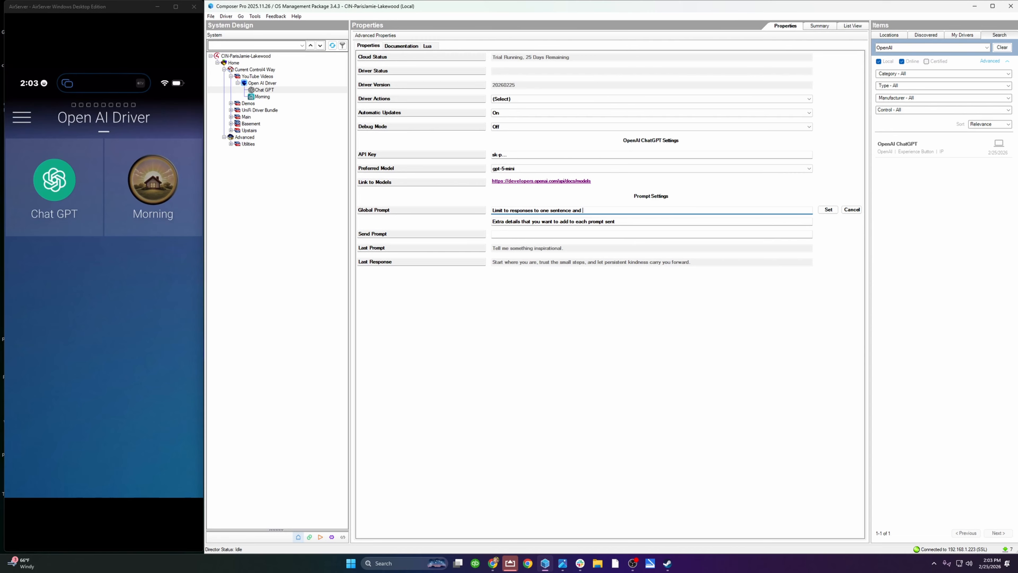
text(never use the source info in the response.)
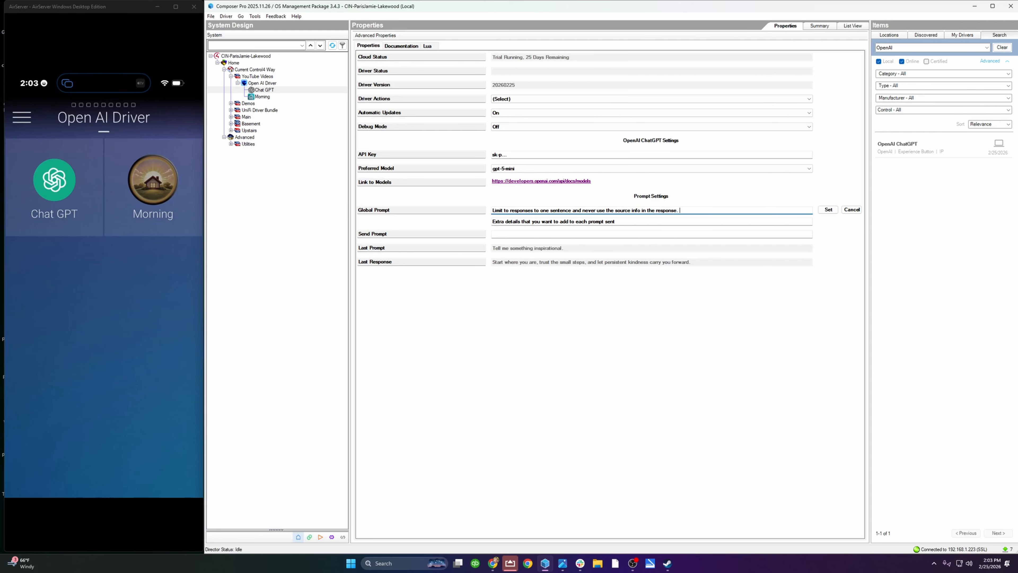
click(827, 211)
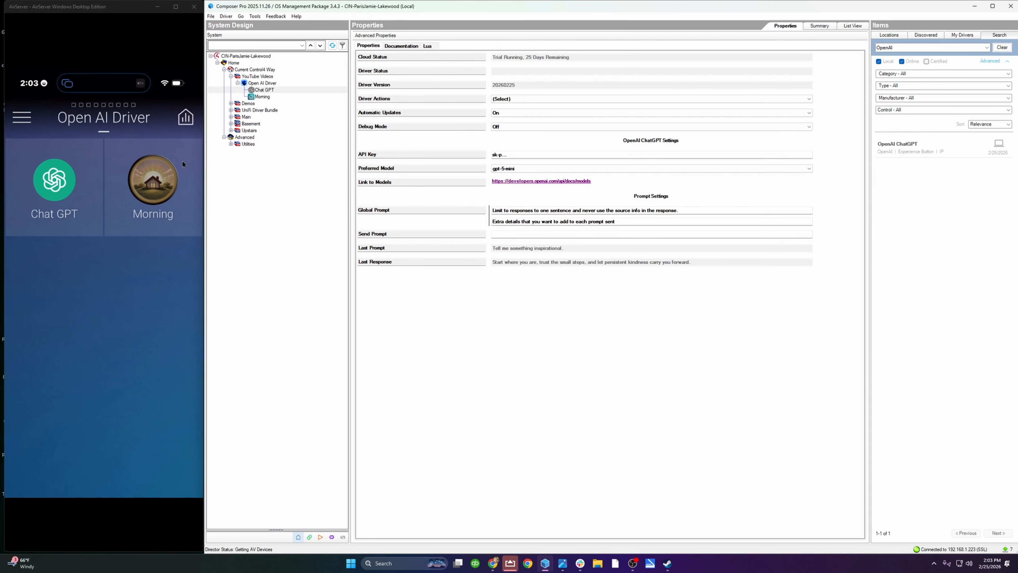
Step: Run the Show Icon In Specific Rooms driver action and view its room selection without changing it
click(525, 99)
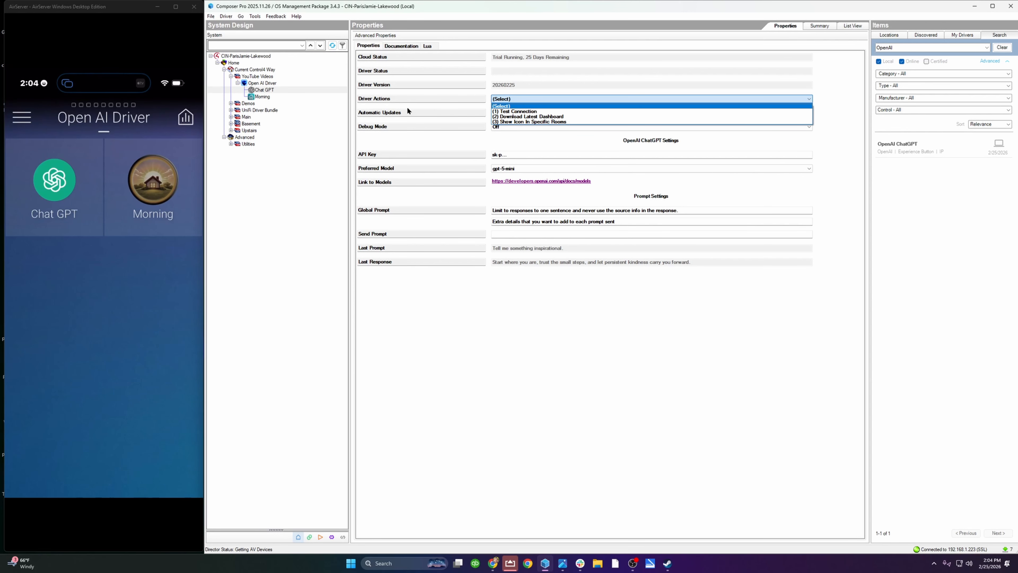
click(525, 123)
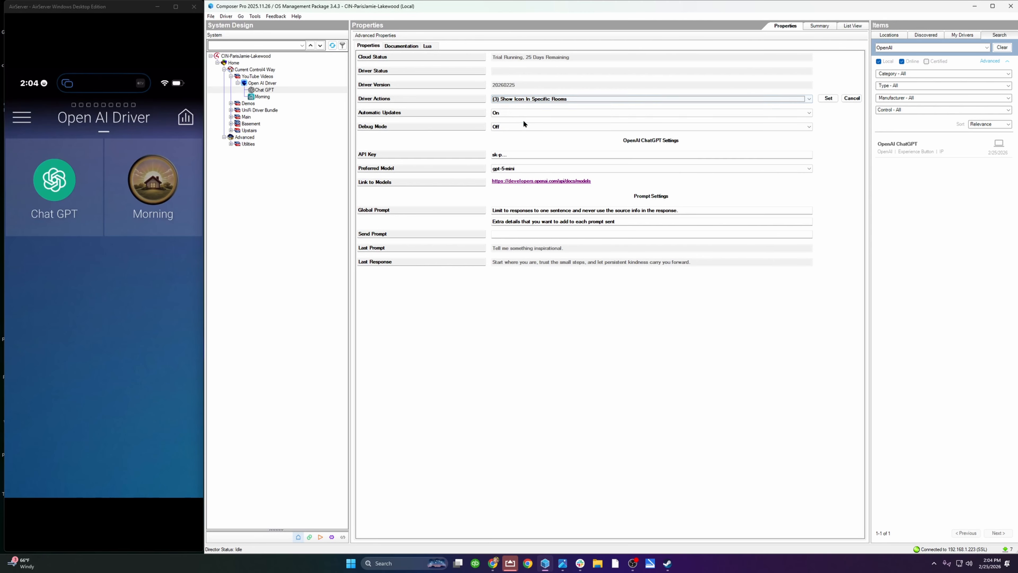
click(839, 99)
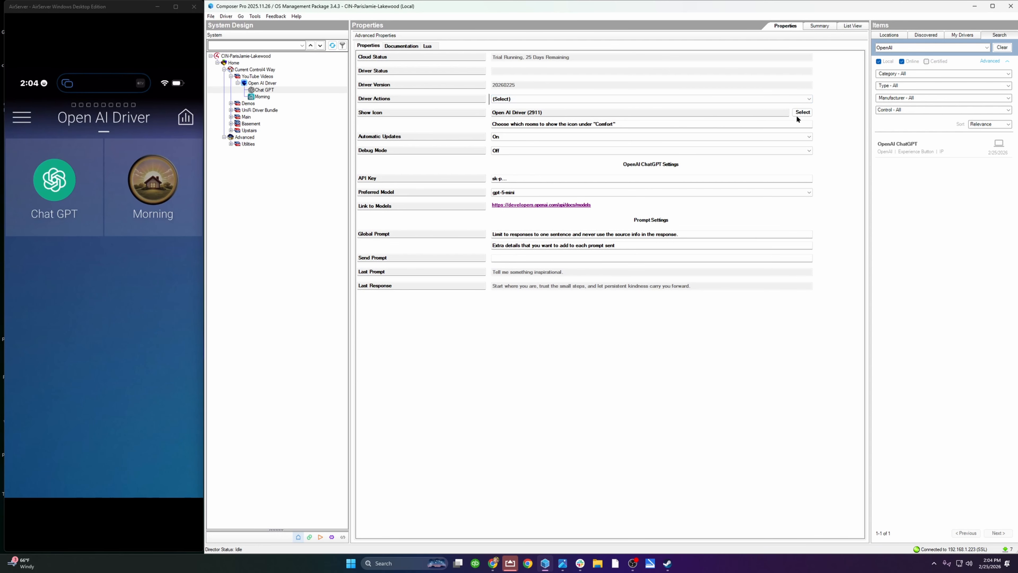
click(801, 114)
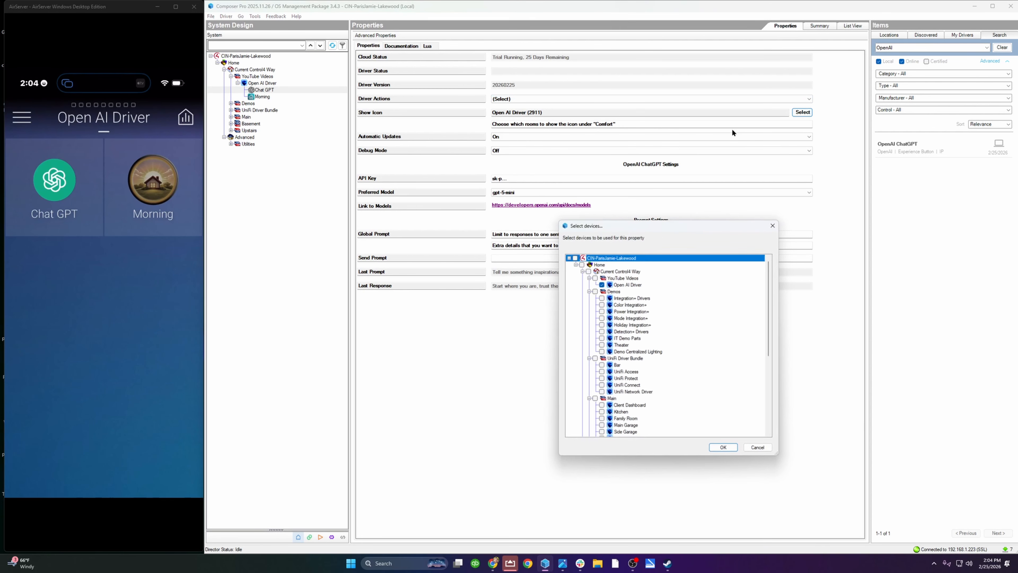
click(761, 450)
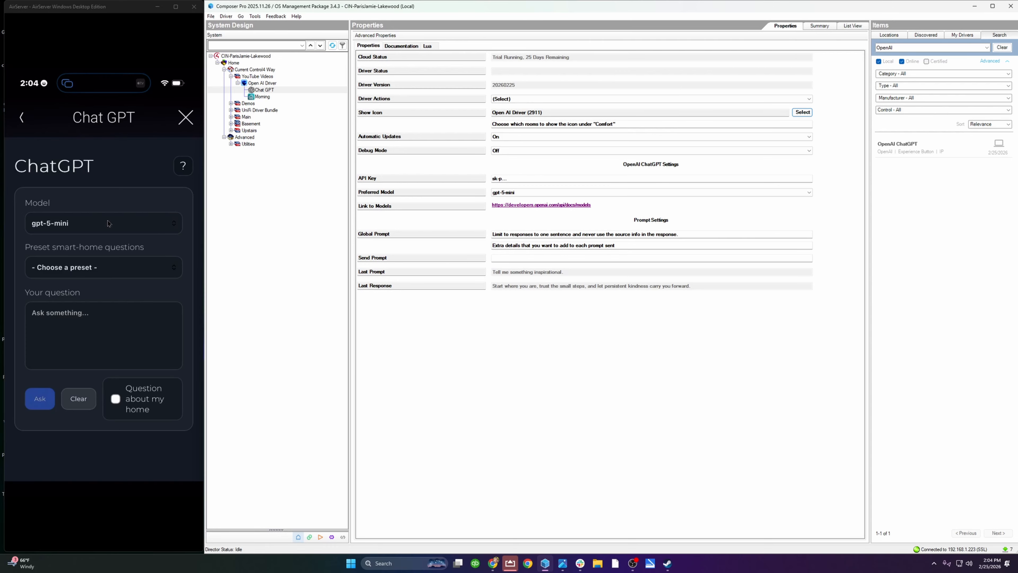
click(113, 267)
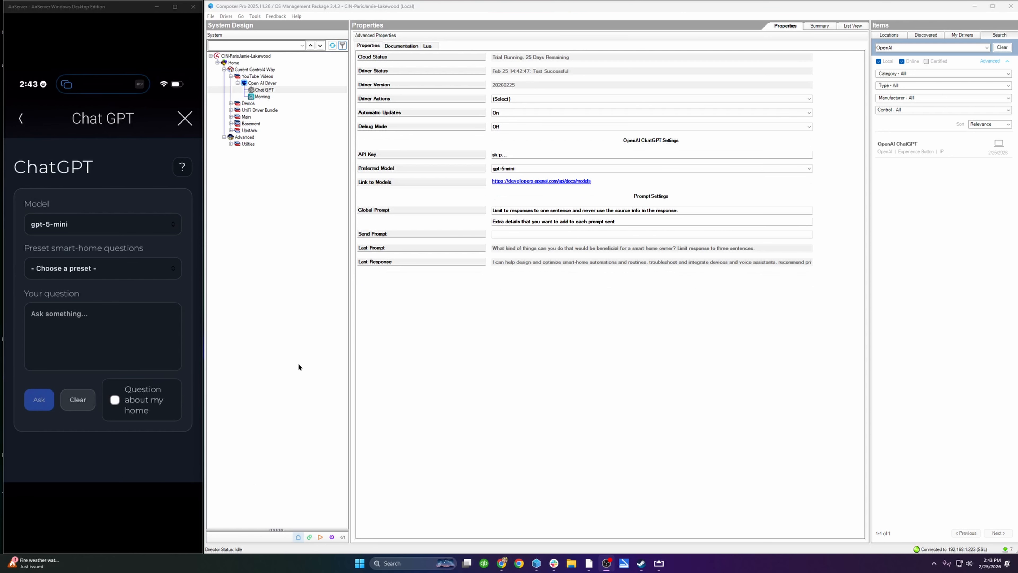
Step: In the programming view, inspect the Chat GPT device variables and look up the device ID in its driver information
click(343, 537)
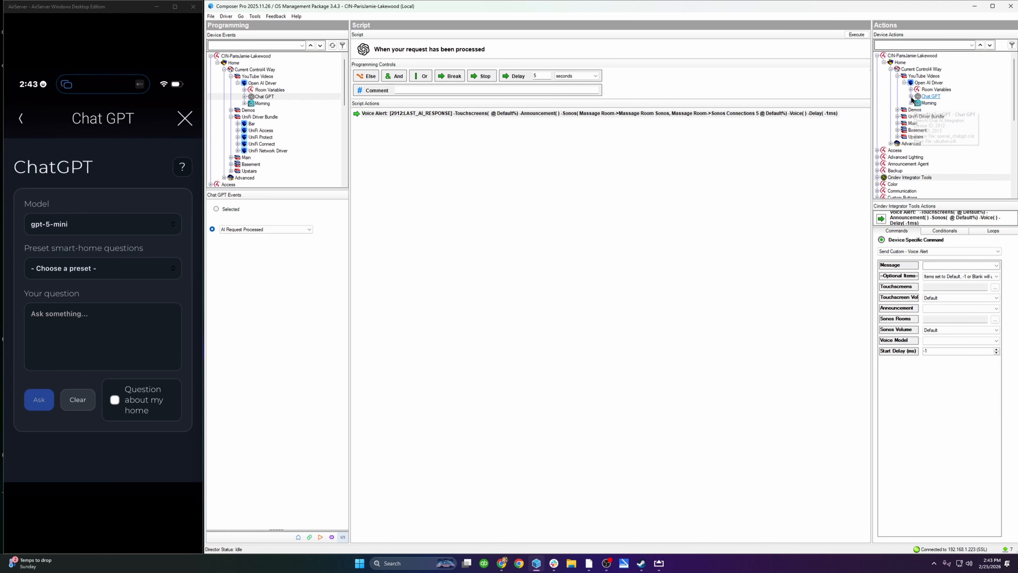
click(931, 96)
click(911, 96)
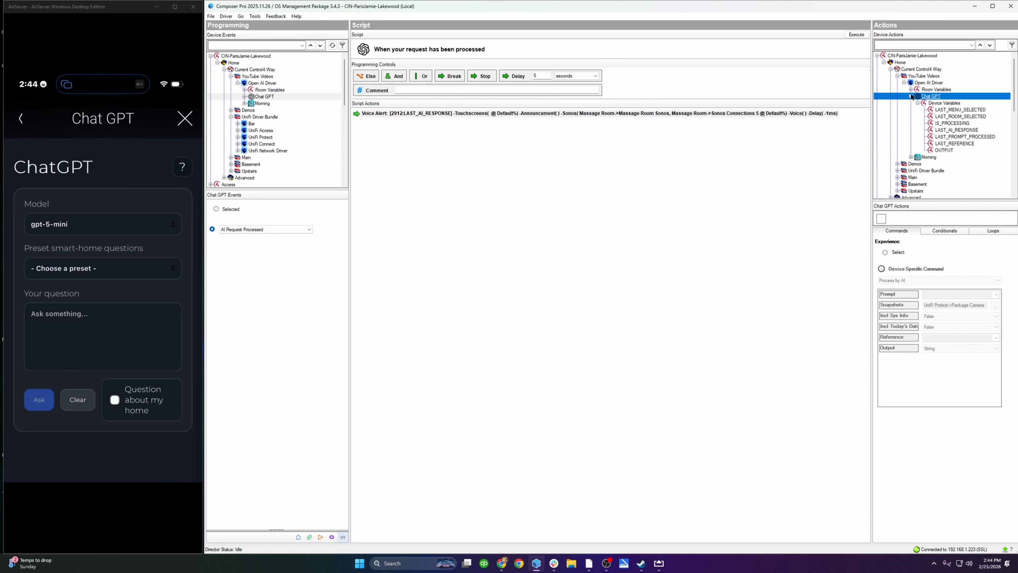
right_click(930, 98)
click(954, 126)
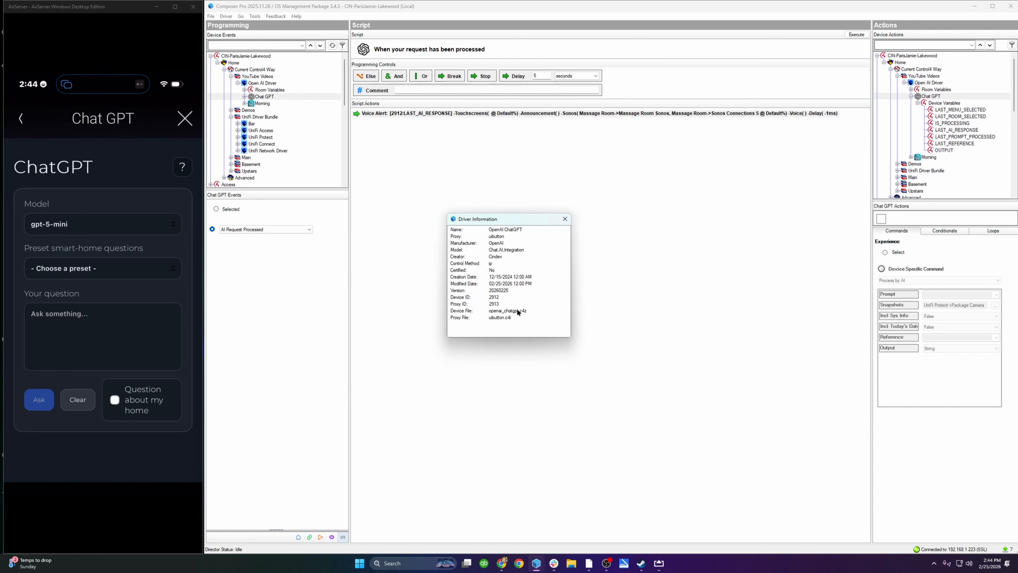
click(565, 219)
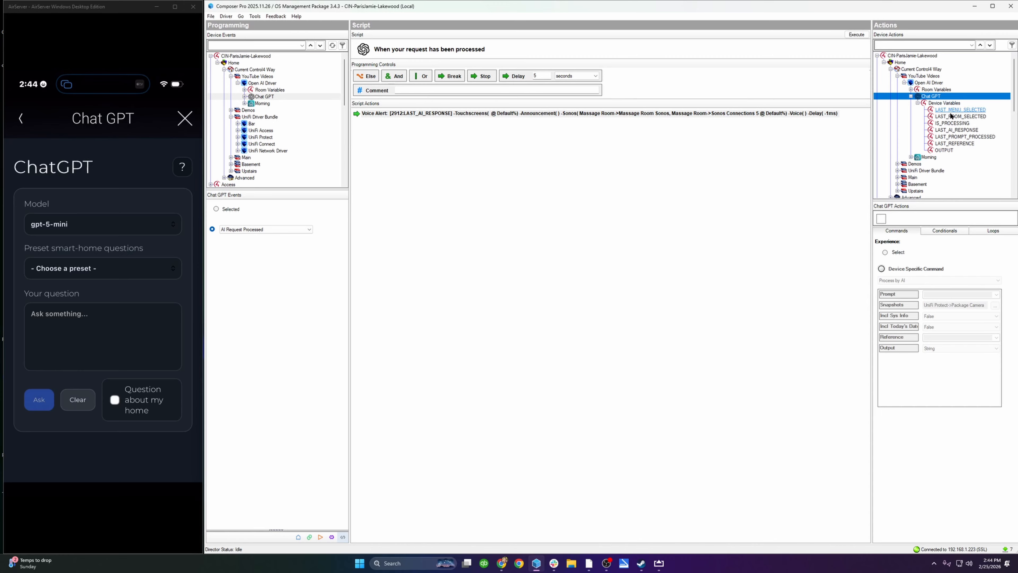
Step: Configure a Cindev Integrator Tools "Send Custom - Voice Alert" command with the message [2912:LAST_AI_RESPONSE]
click(911, 96)
click(913, 177)
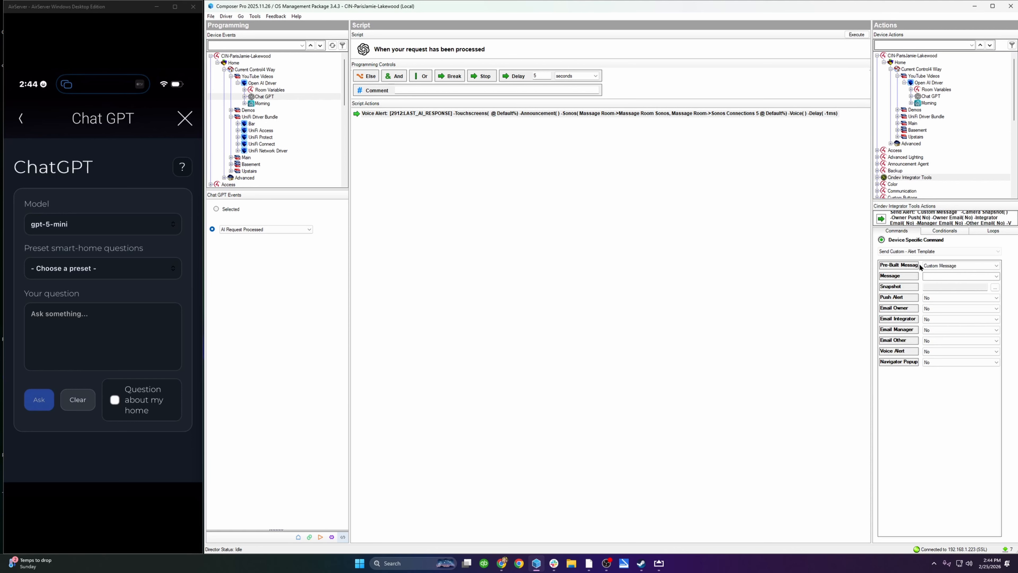
click(925, 251)
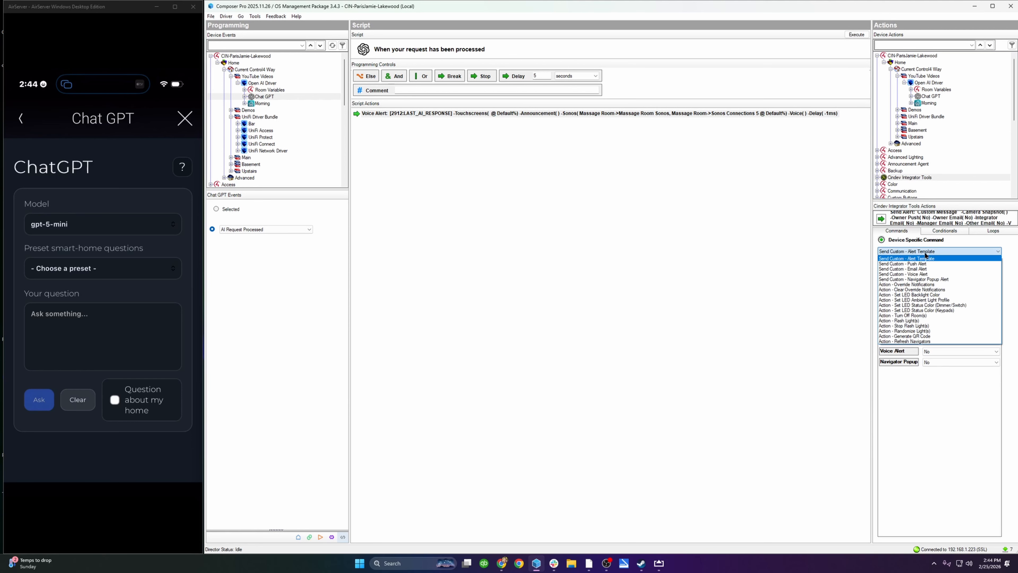
click(928, 274)
click(927, 266)
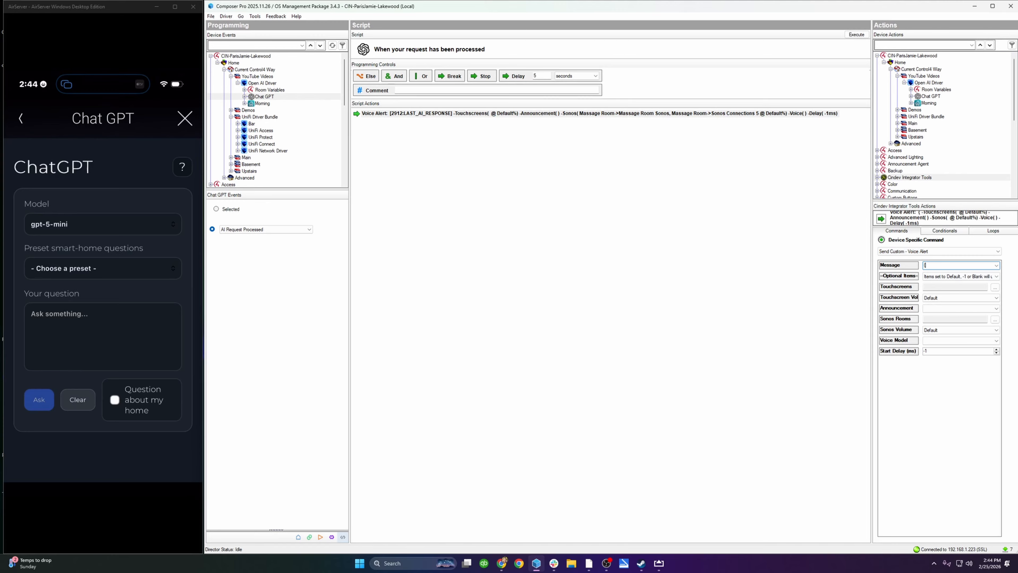
text([2912)
key(BackSpace)
text(2:LAST_AI)
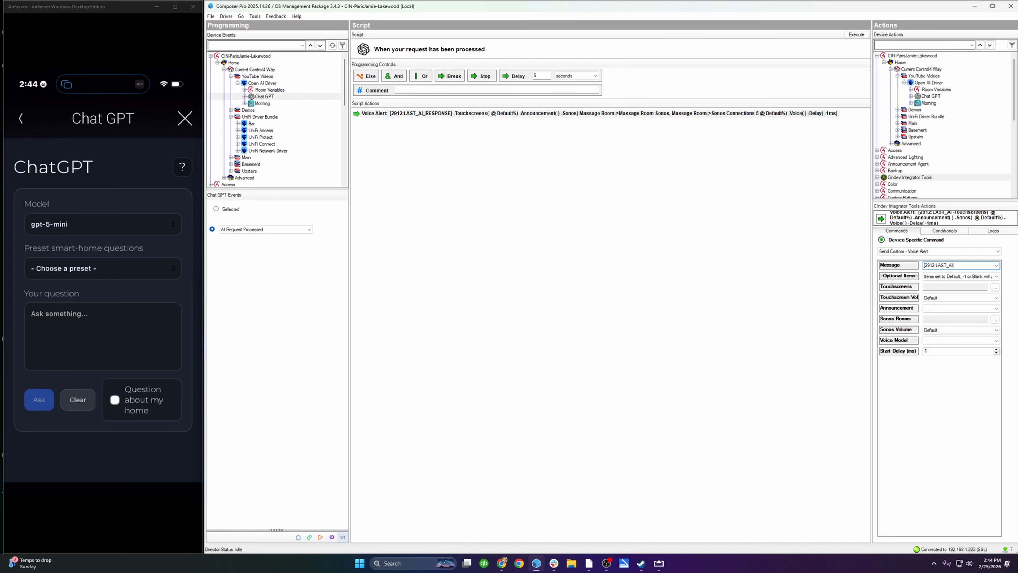
text(_RESPONSE)
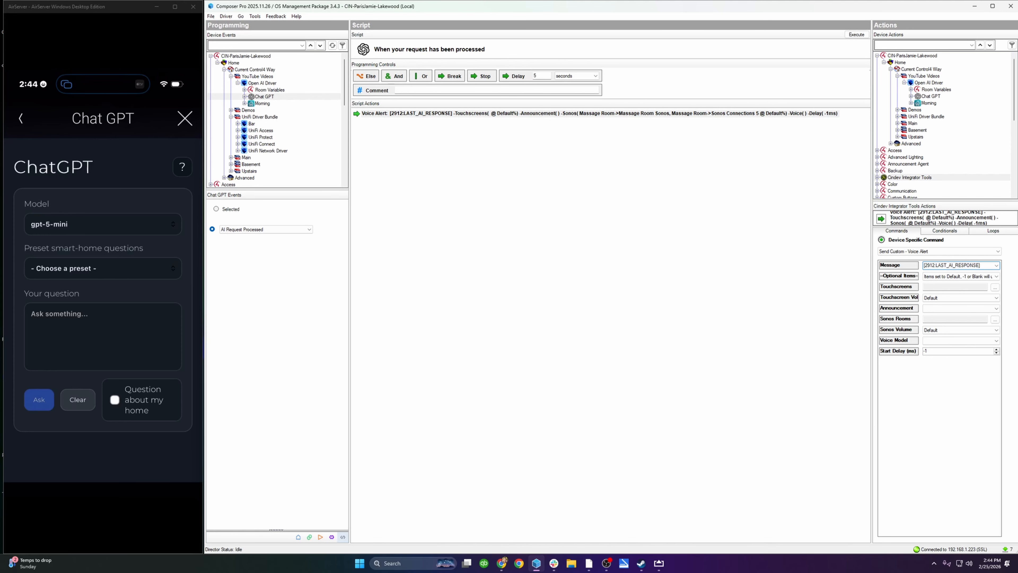
Step: Set the voice alert's Sonos rooms to Massage Room Sonos with Sonos Connections 5 and add the command to the script
click(995, 319)
click(609, 386)
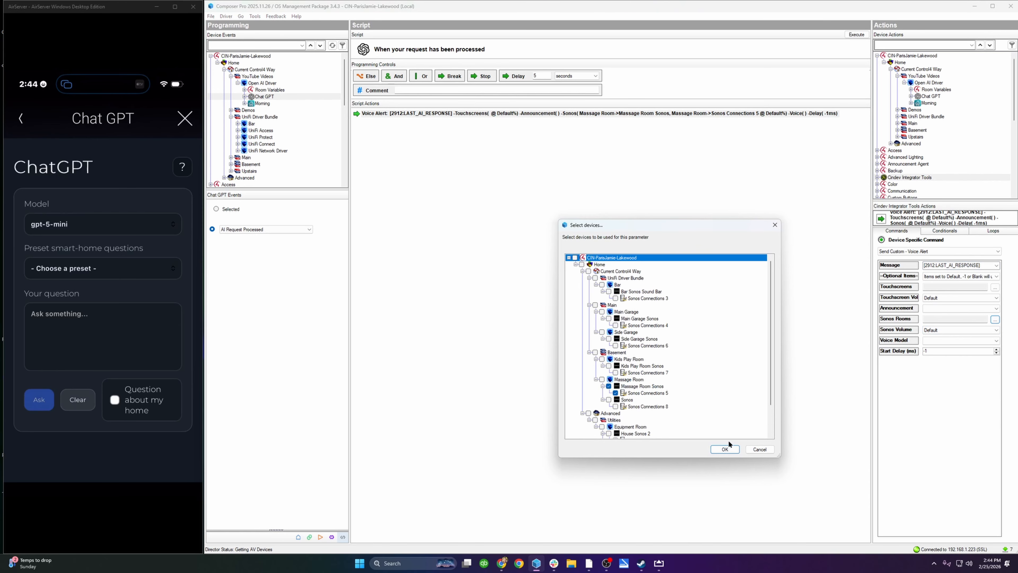
click(725, 449)
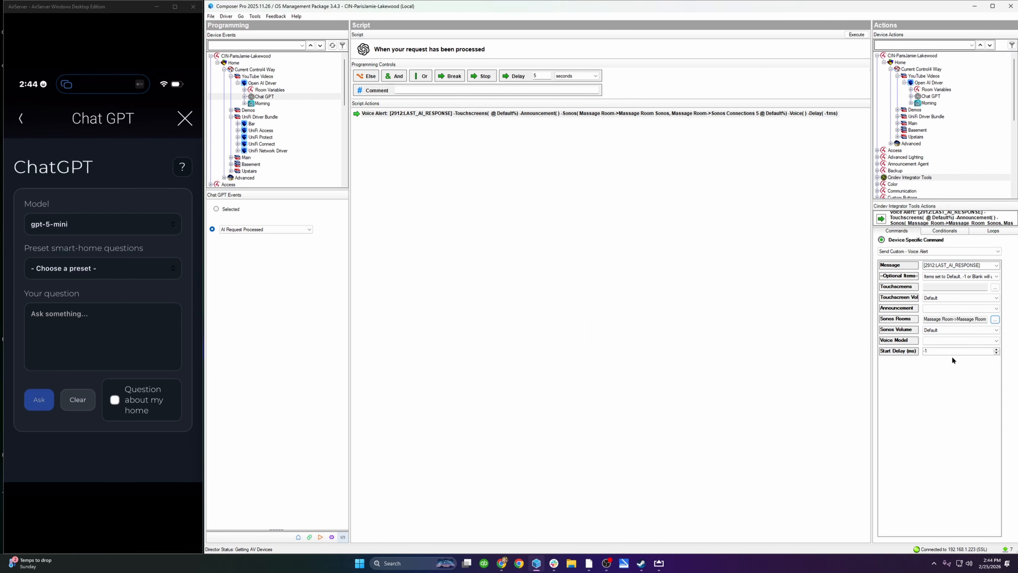
double_click(882, 220)
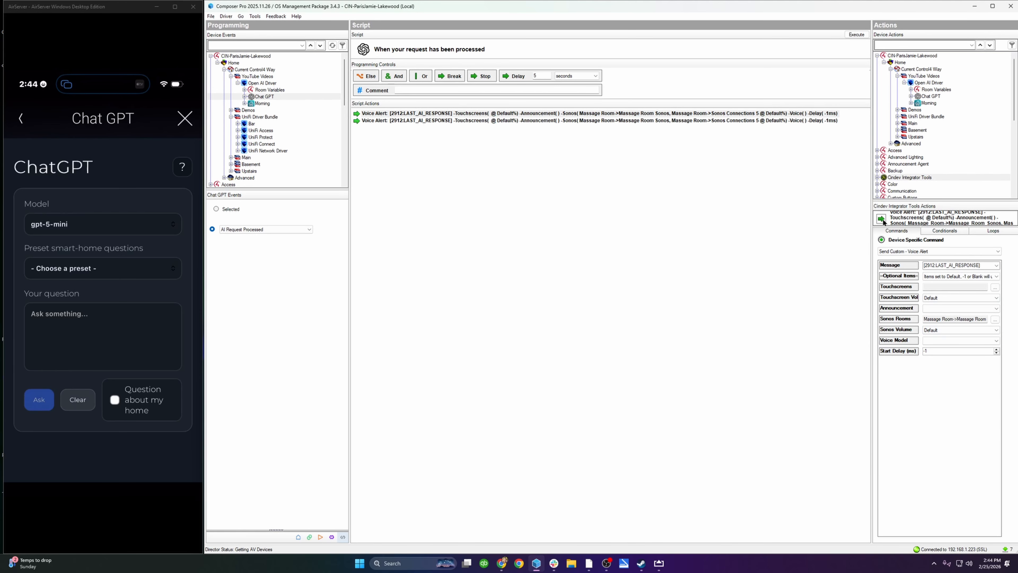
Step: Delete the first of the two identical Voice Alert actions from the AI Request Processed script
click(451, 114)
key(Delete)
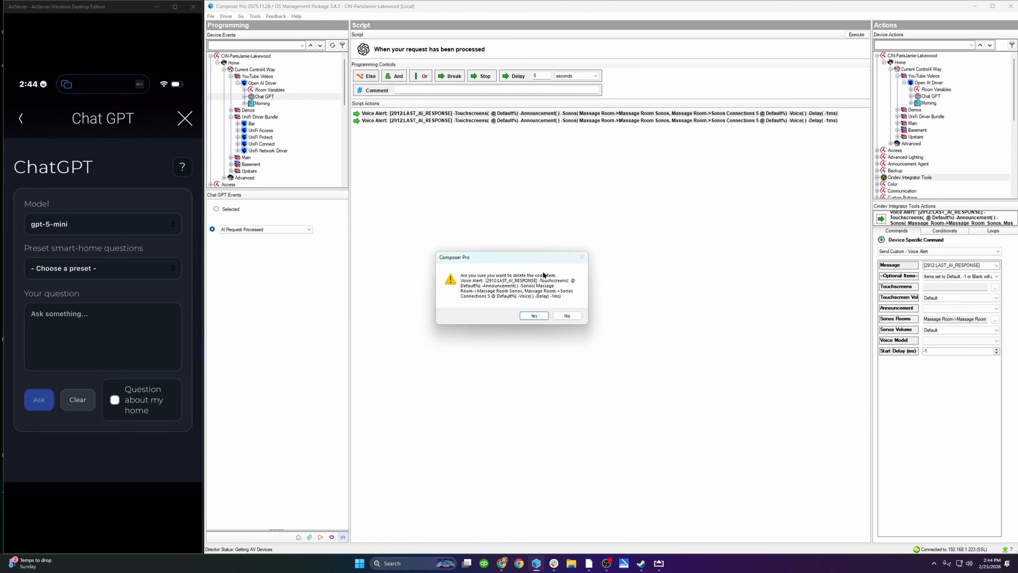
click(534, 315)
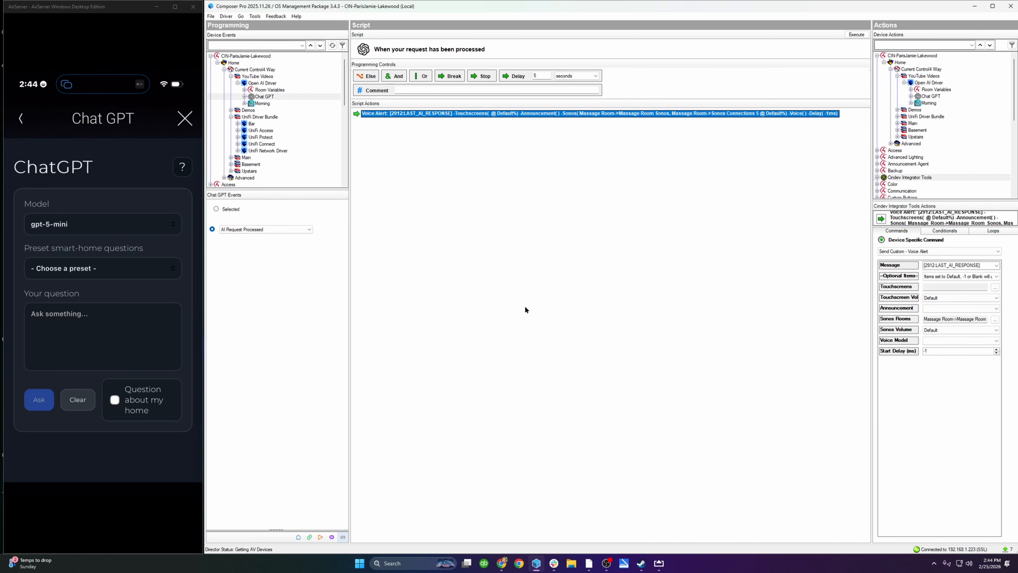
Step: Send the test prompt "Tell me a funny joke" from the Chat GPT driver's properties in System Design
click(299, 537)
click(503, 235)
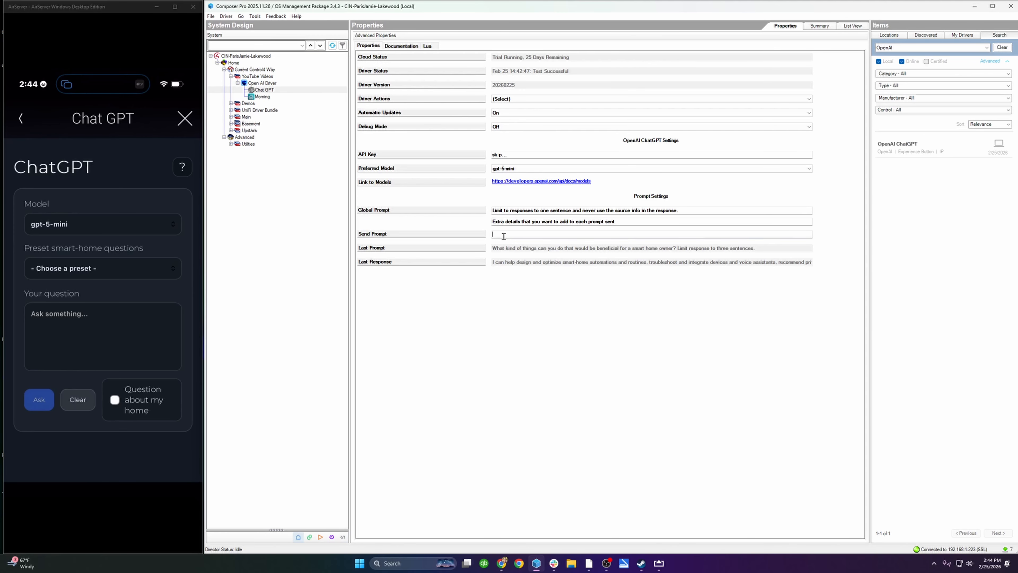
text(Tell me a f)
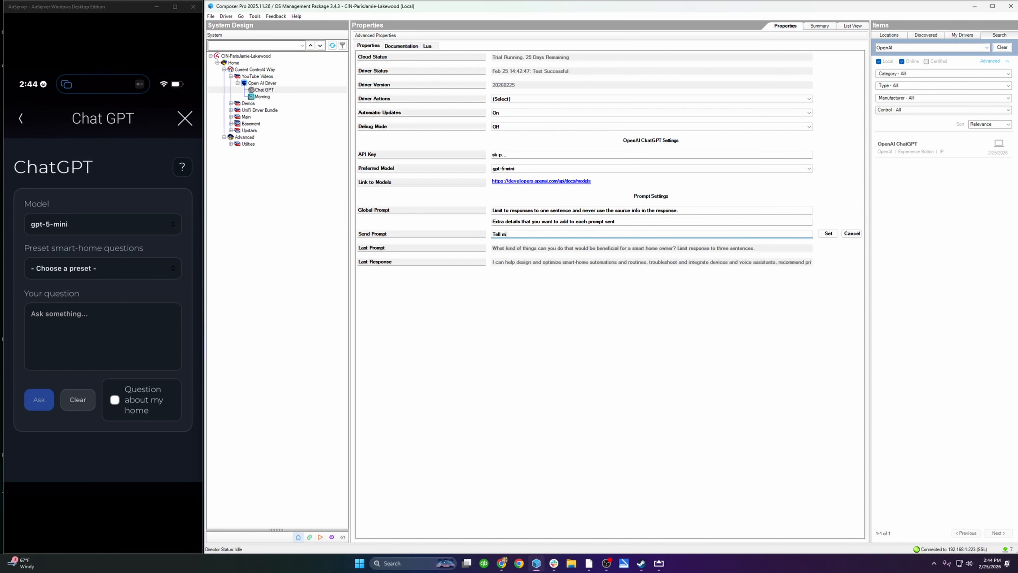
text(unny joke.)
click(828, 233)
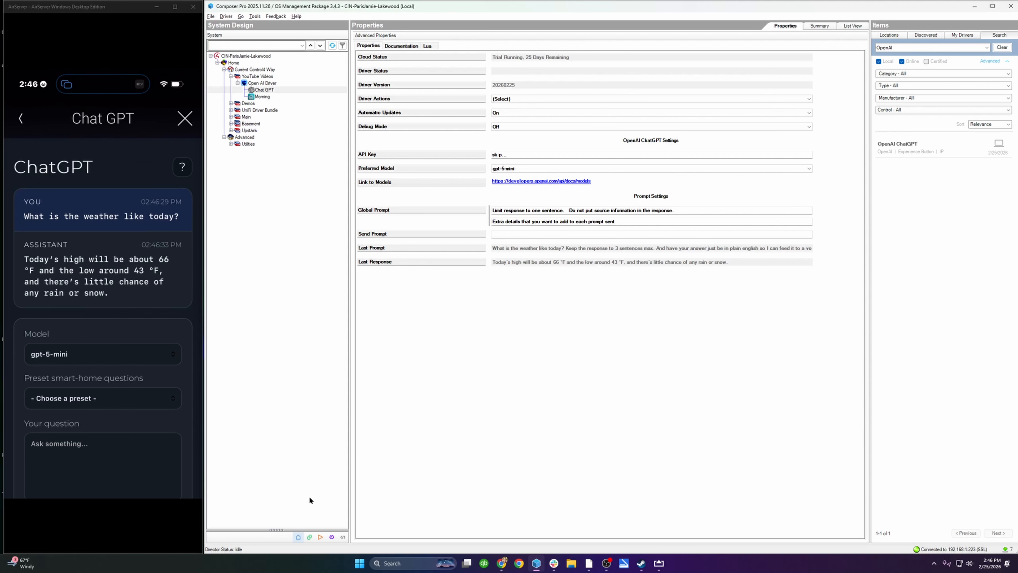
Step: Return to the programming view and disable the Voice Alert action in the Chat GPT AI Request Processed script
click(343, 537)
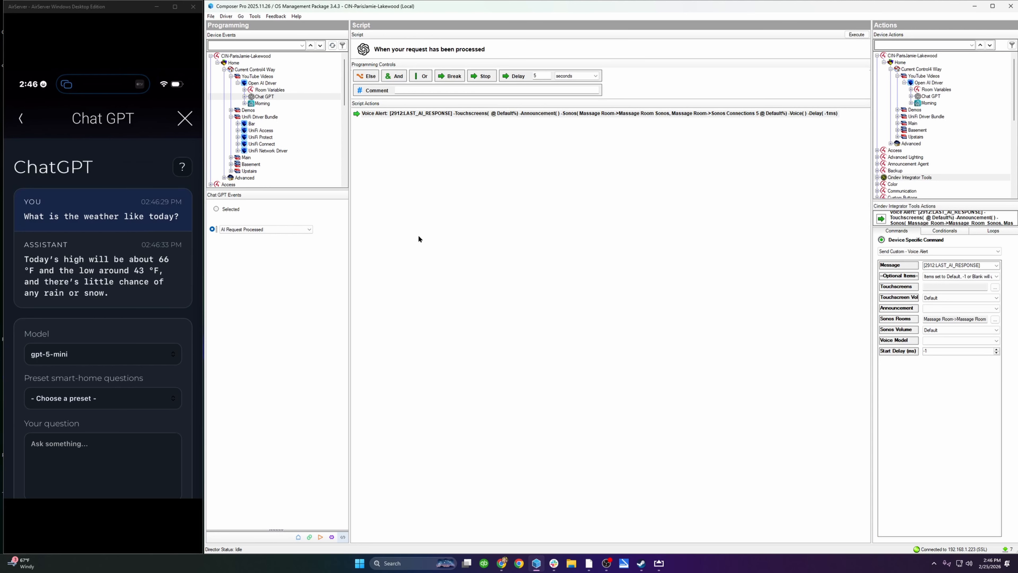
click(400, 114)
right_click(400, 115)
click(431, 149)
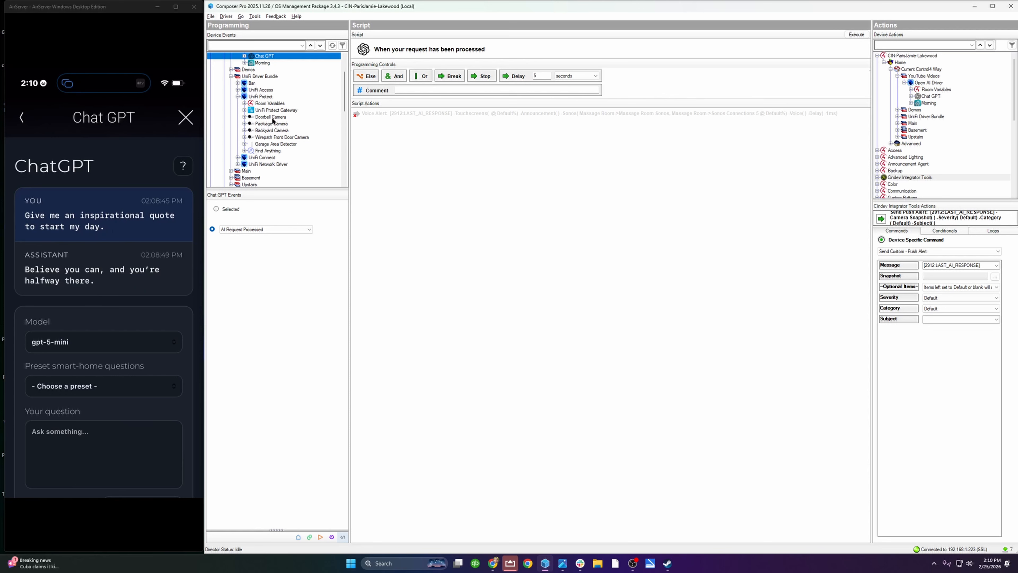
Step: Show the script for the UniFi Protect Doorbell Camera's Detection - Package event
click(259, 117)
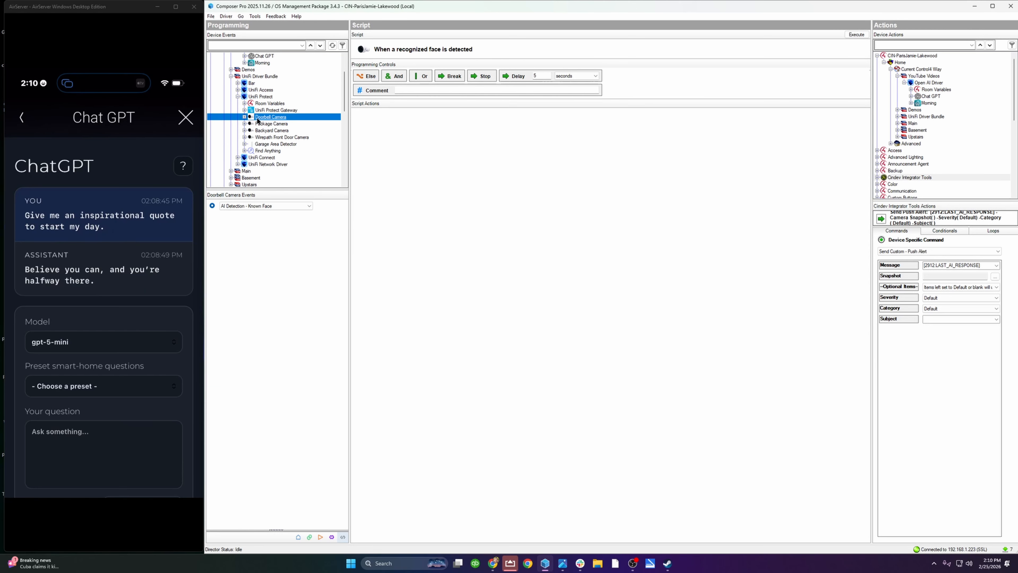
drag(258, 121, 281, 139)
click(283, 206)
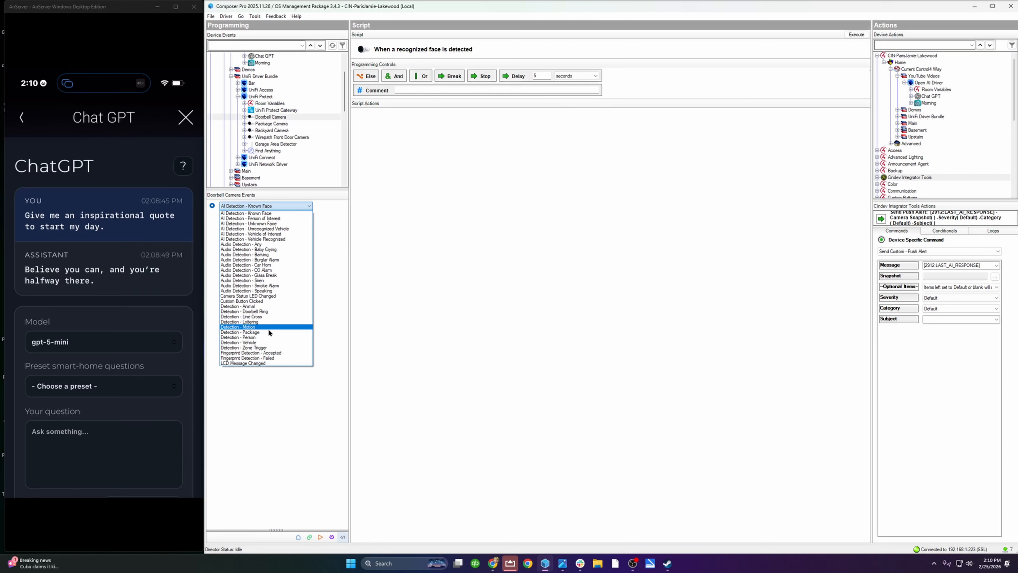
click(269, 332)
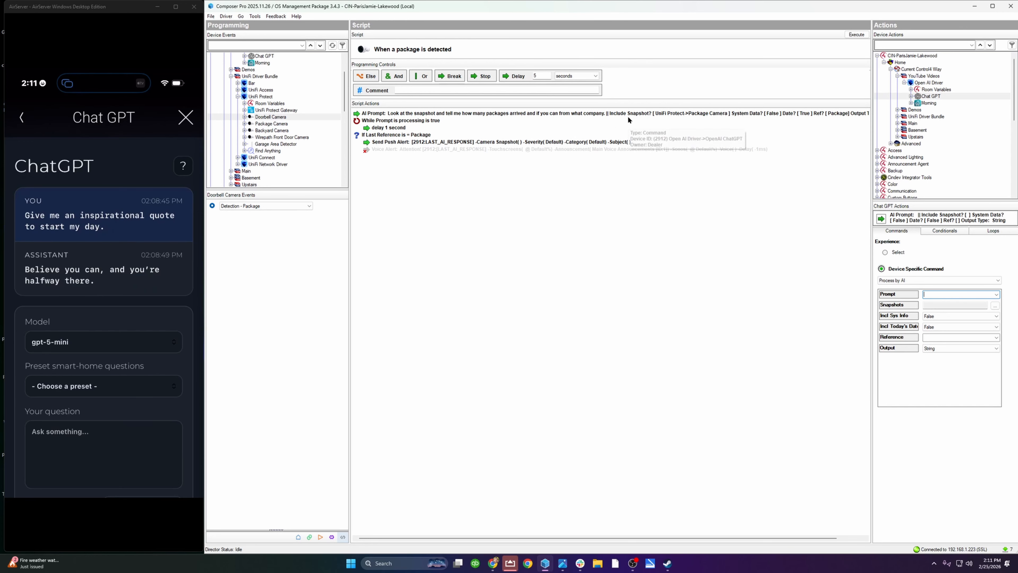
Step: Set the Process by AI command's snapshot source to Package Camera and show the loop options for Chat GPT
click(996, 306)
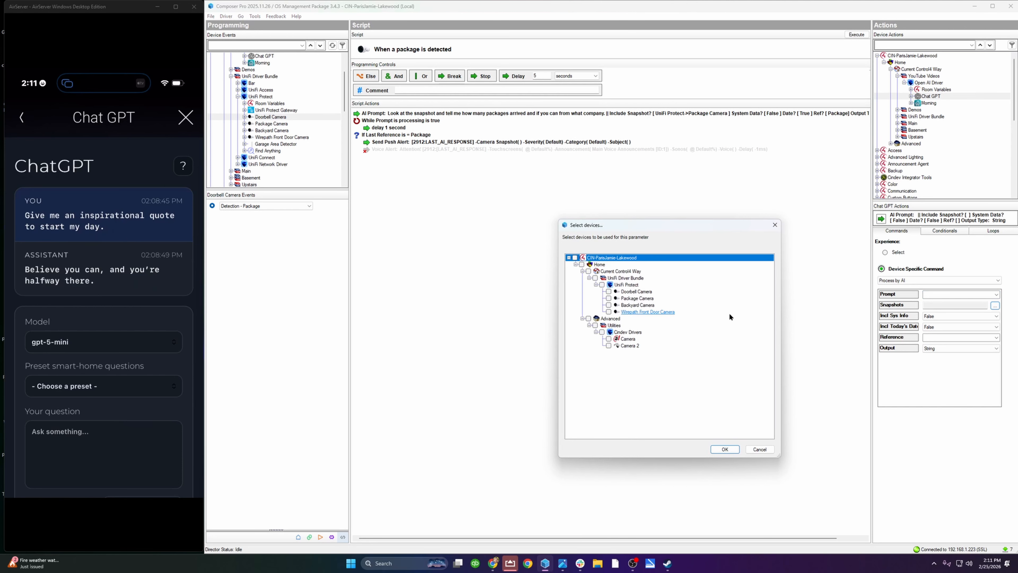
click(609, 298)
click(725, 449)
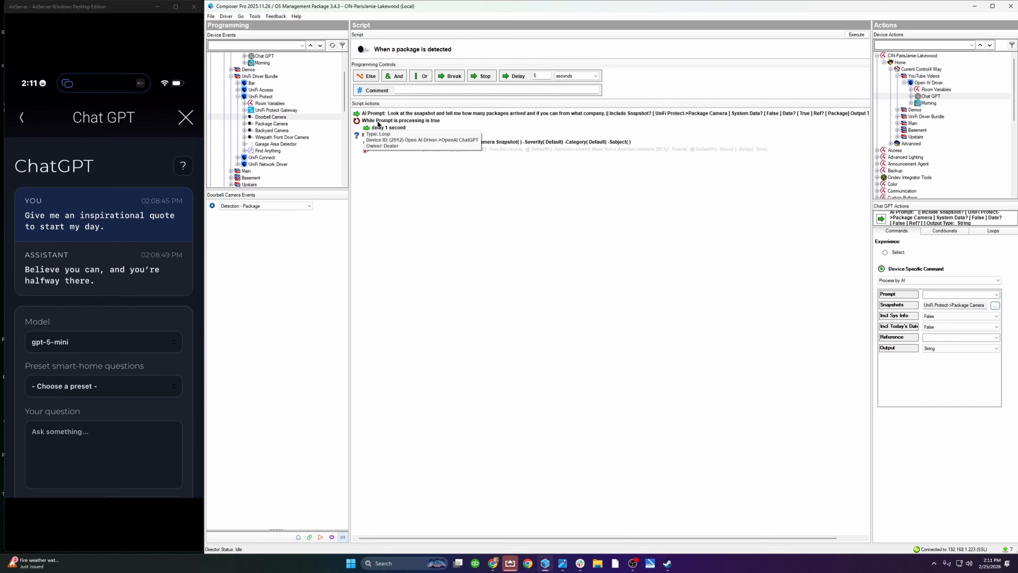
click(989, 230)
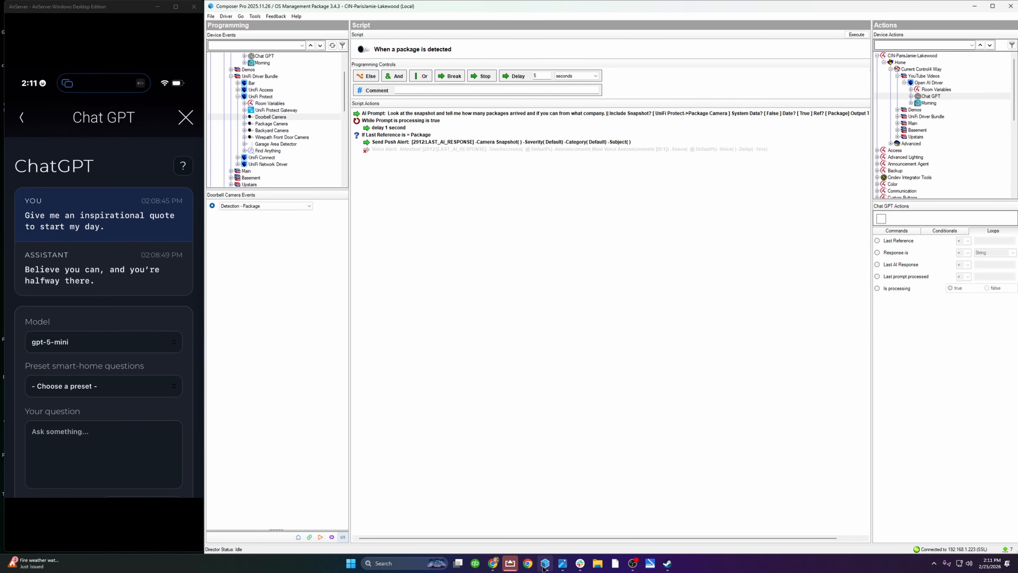
Step: Switch to the image viewer, examine the two sample package-detection notifications, and close it
click(559, 551)
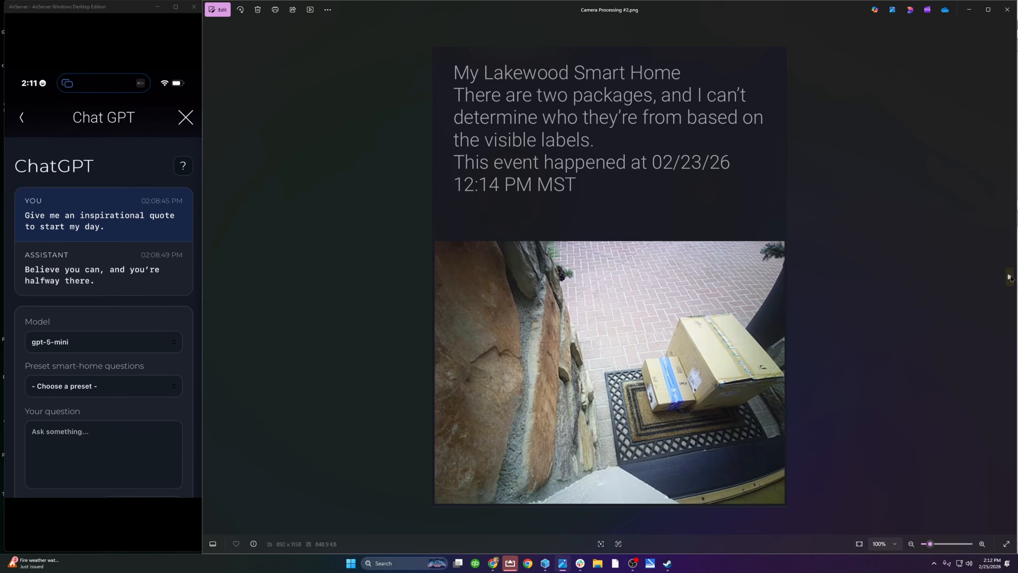
click(1010, 277)
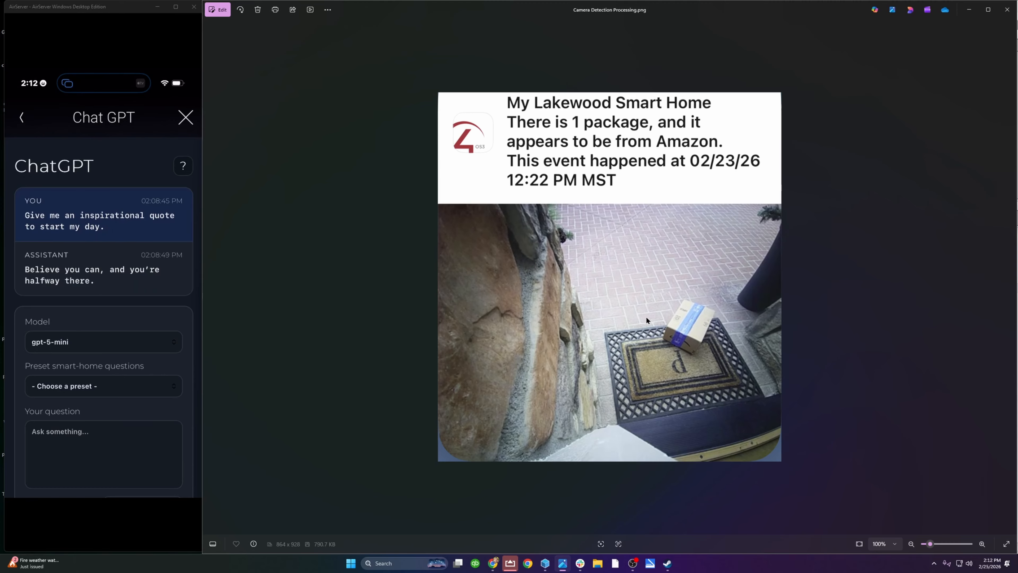
click(1008, 15)
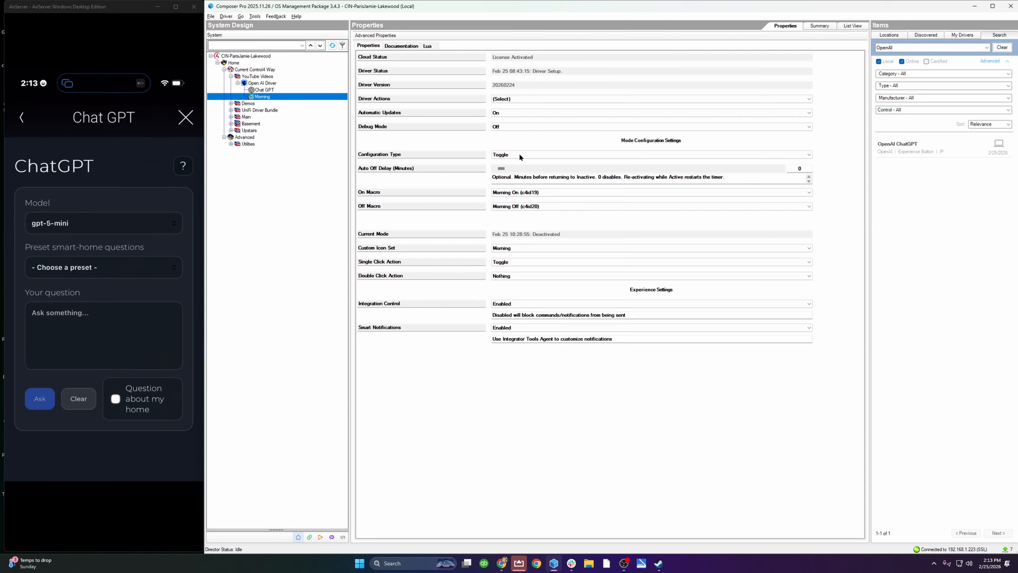
Step: Review the Custom Icon Set options in the Morning driver's properties and choose Morning
click(522, 248)
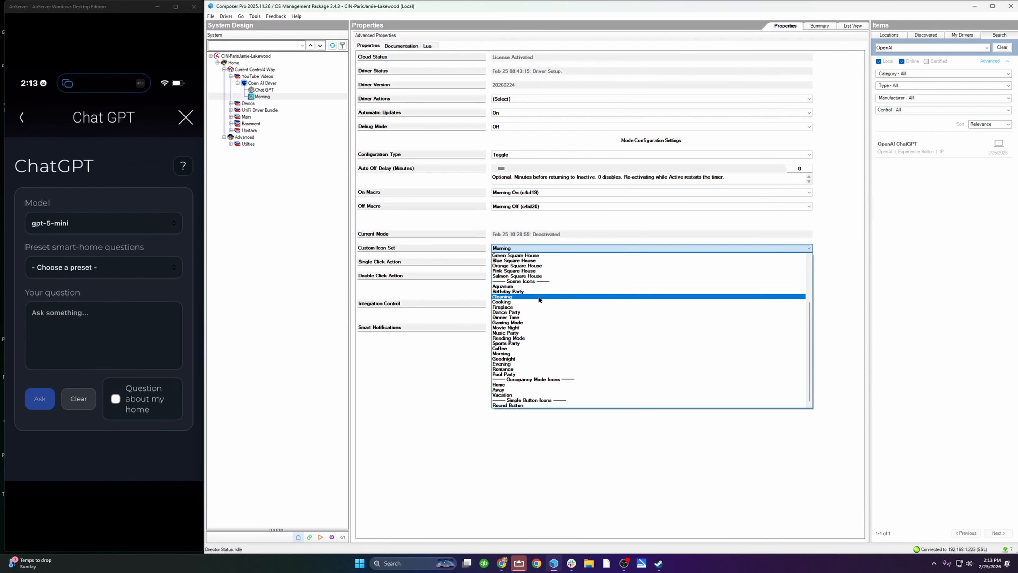
click(548, 355)
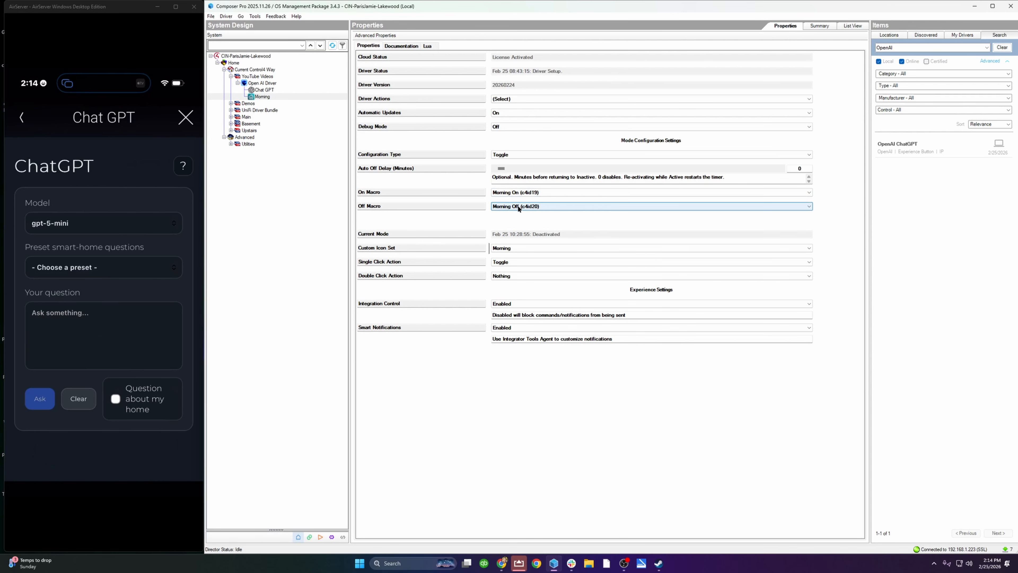
Step: In the programming view, configure a Chat GPT Preset Prompts command with "What happened in the stock market yesterday?"
click(345, 537)
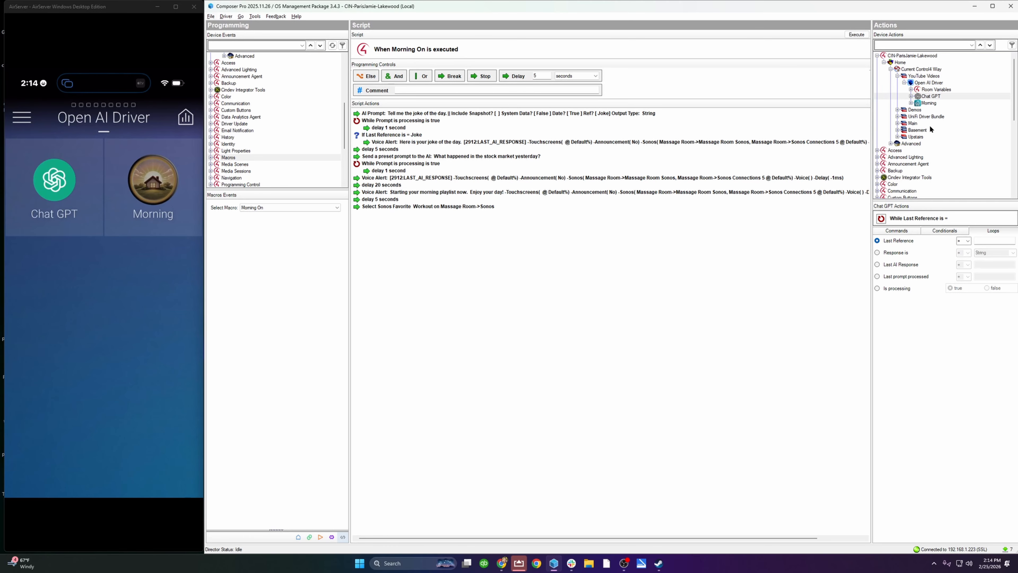
click(897, 231)
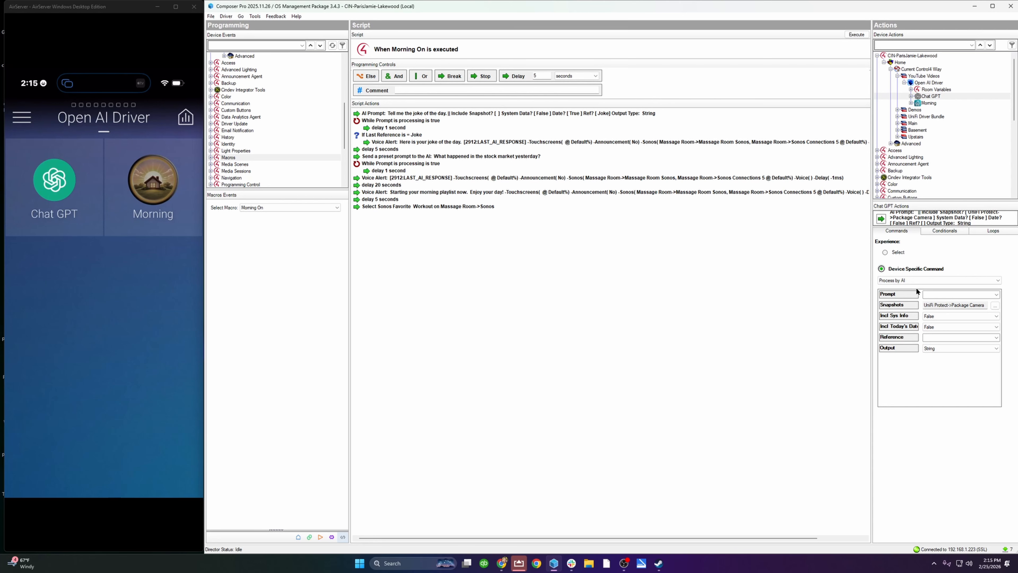
click(917, 280)
click(914, 305)
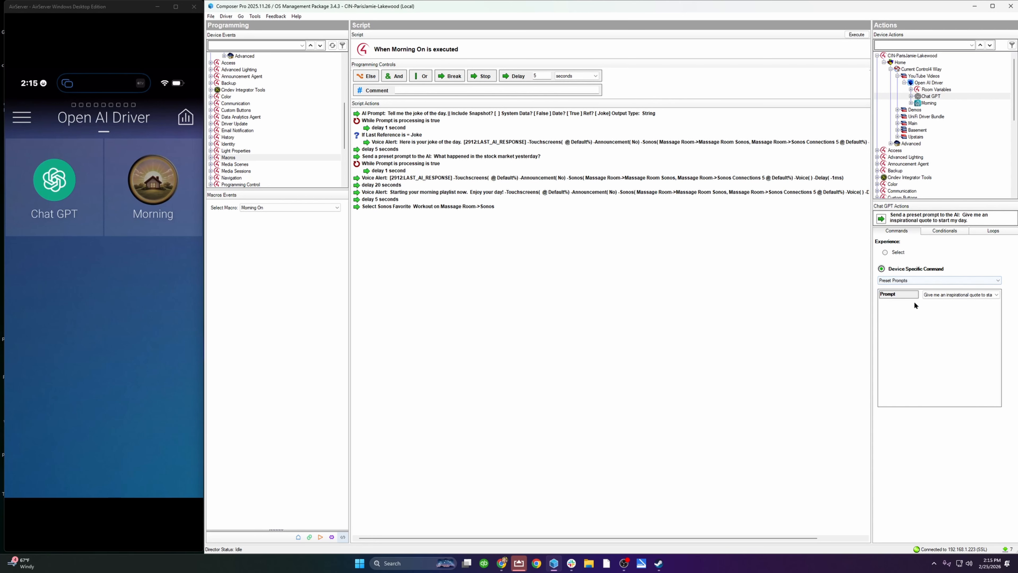
click(954, 296)
click(996, 295)
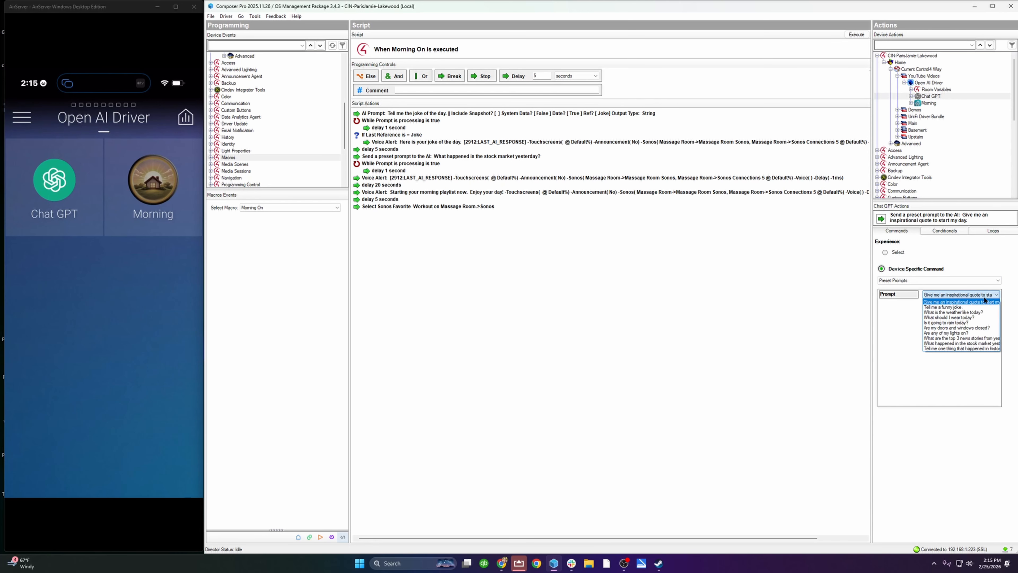
click(962, 343)
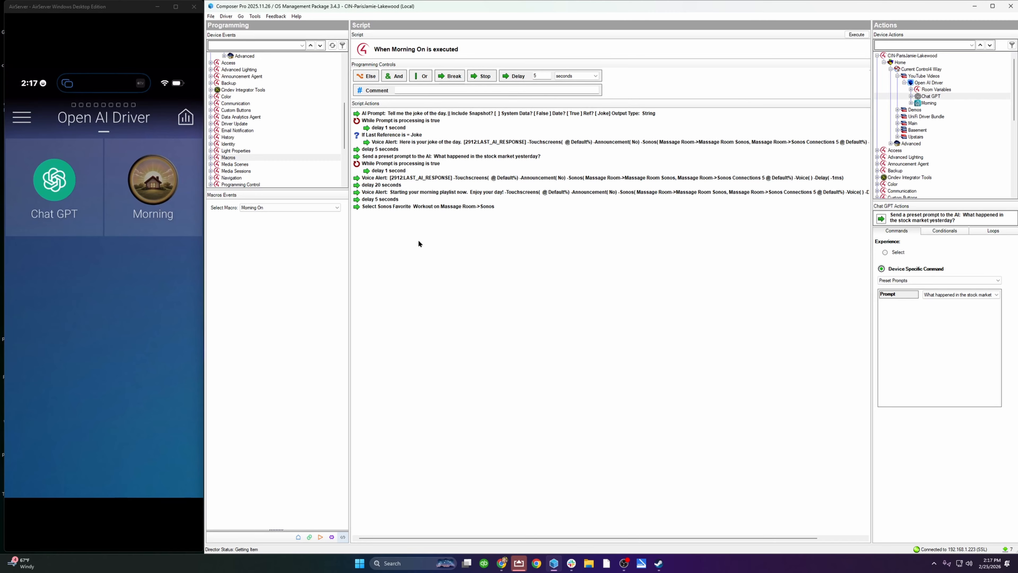
click(277, 208)
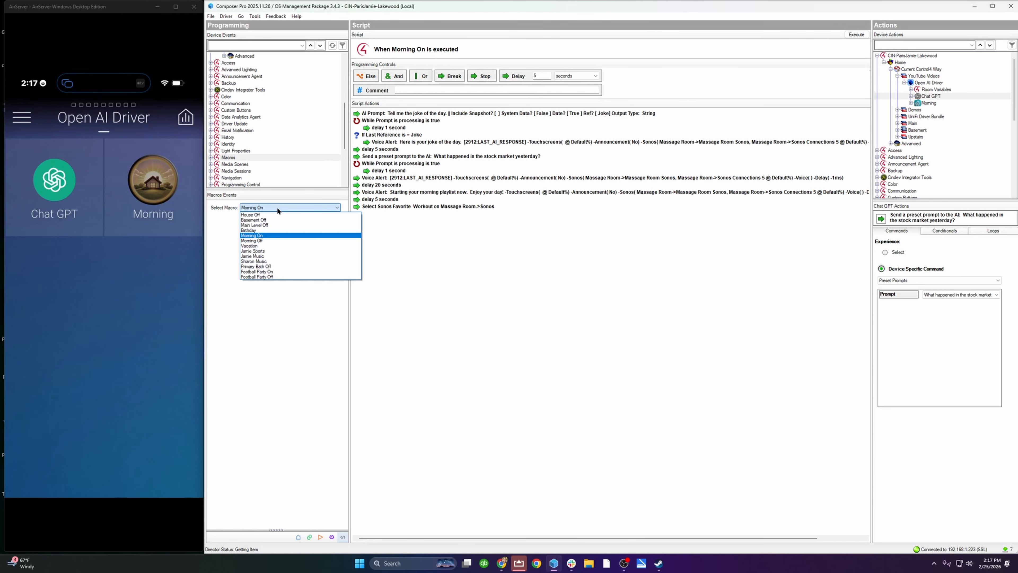
click(277, 207)
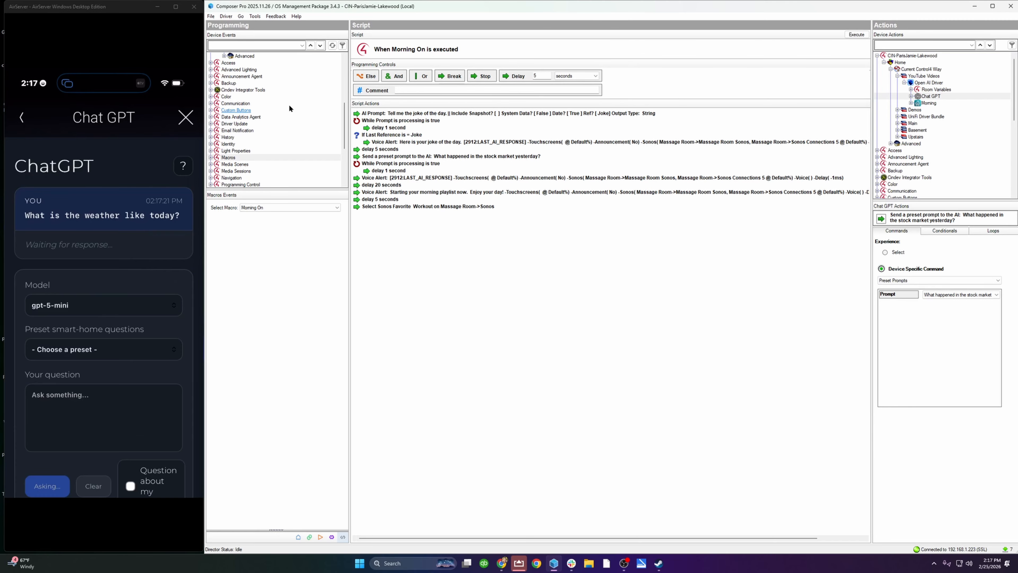
Step: Open the Chat GPT device's AI Request Processed script and enable its disabled Voice Alert action
scroll(289, 108, up, 4)
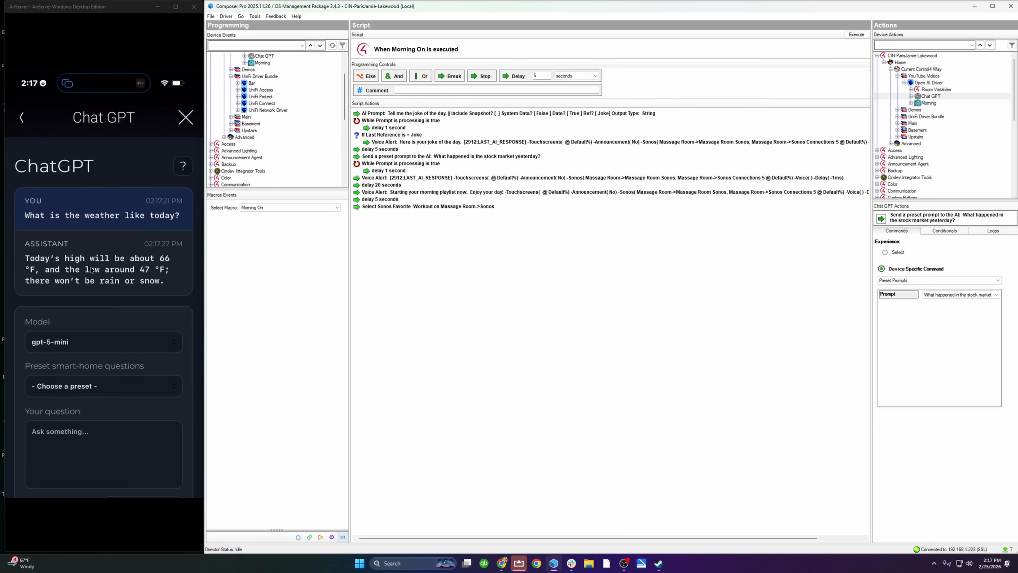
scroll(266, 99, up, 2)
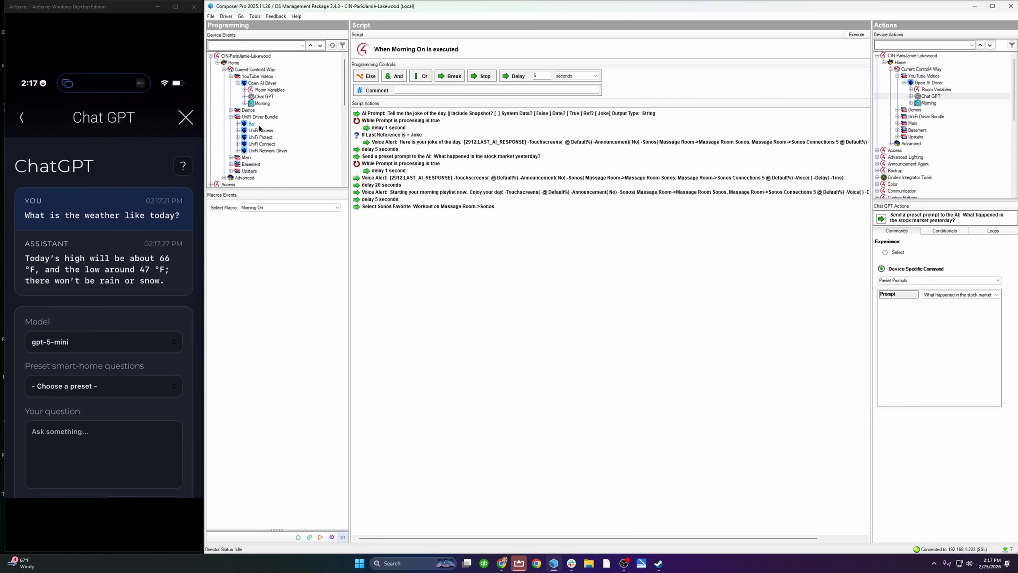
click(265, 97)
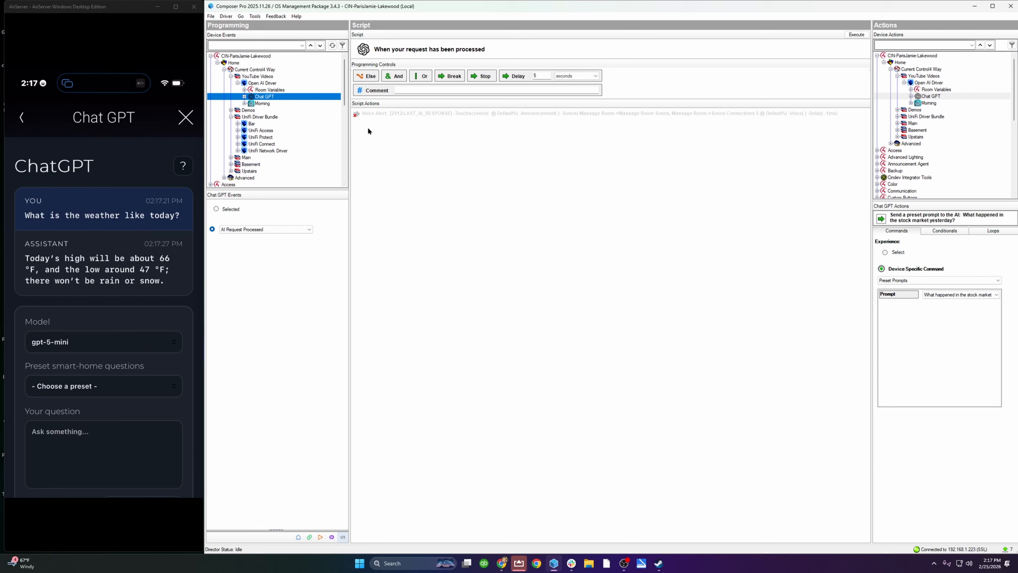
right_click(383, 117)
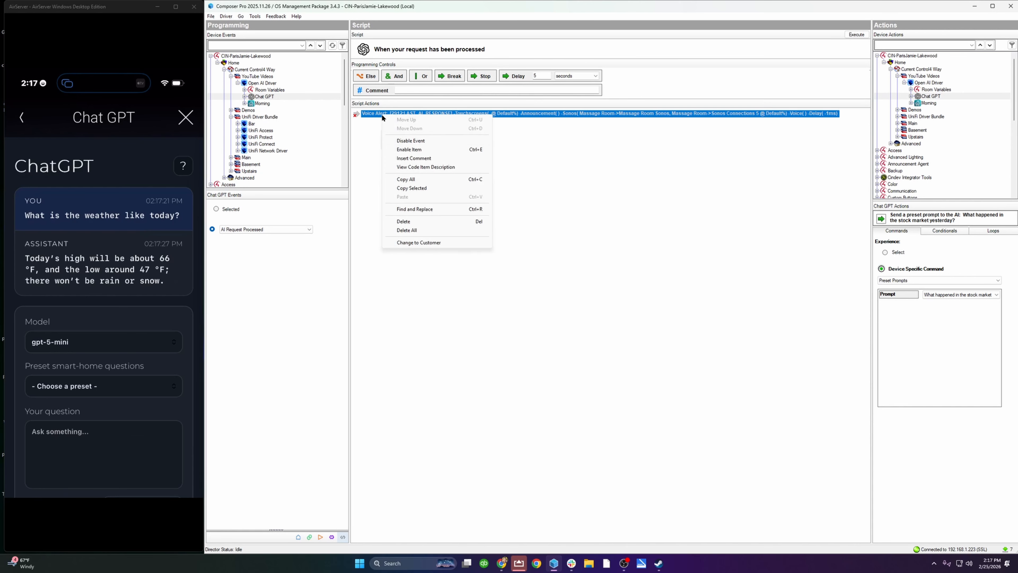
click(406, 149)
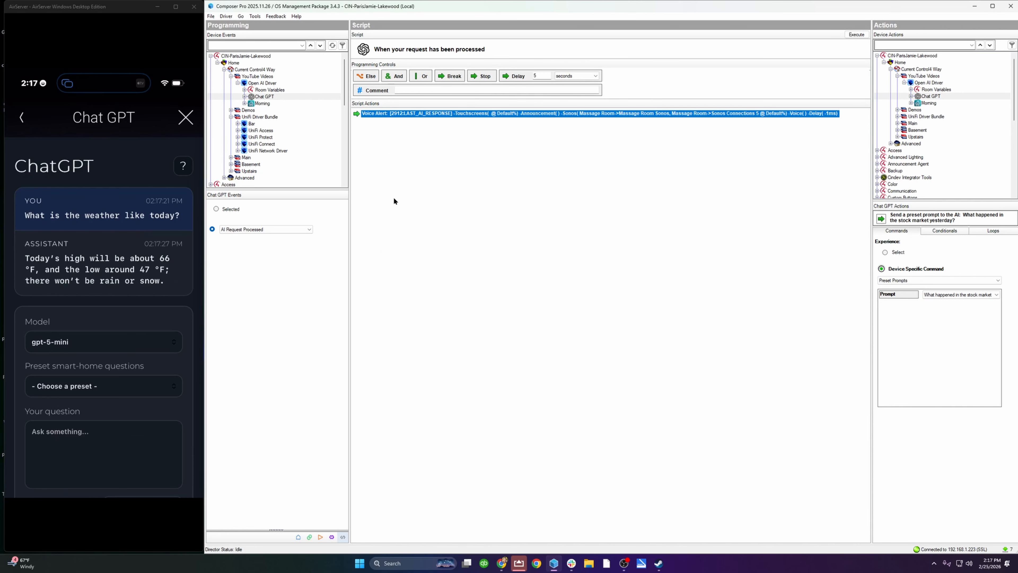